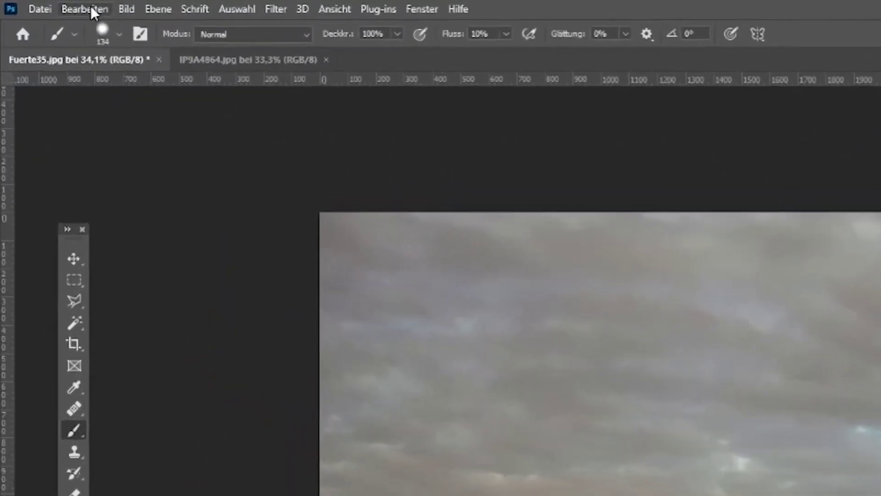
Step: Open Sky Replacement from the Edit menu and move its dialog aside
left_click(91, 9)
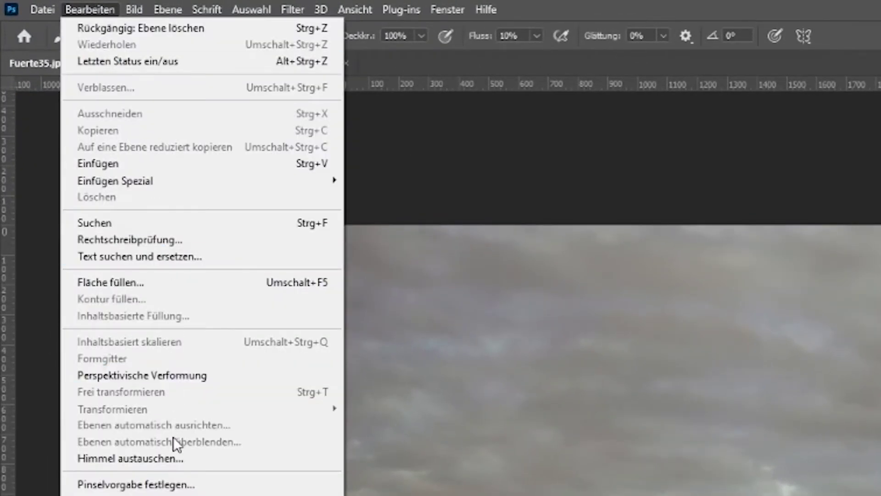
left_click(172, 455)
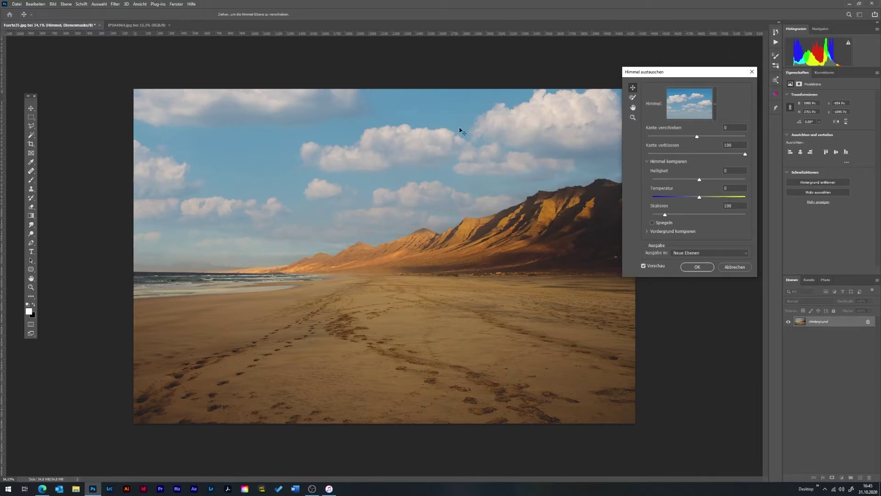
left_click_drag(678, 73, 702, 69)
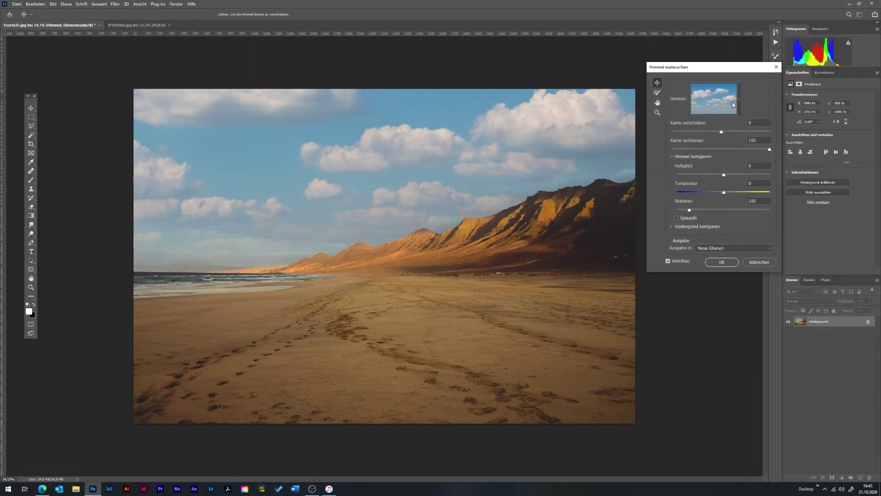
Step: Choose the blue sky with scattered white clouds from the Blauer Himmel presets
left_click(734, 103)
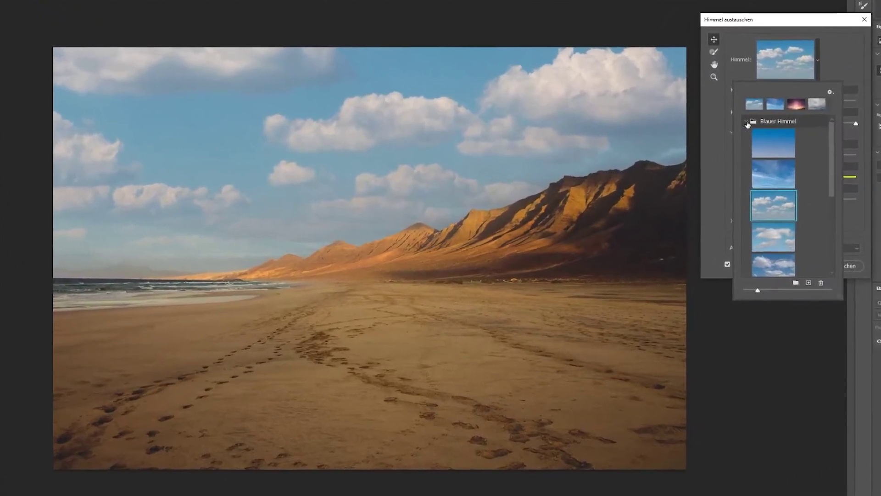
left_click(747, 122)
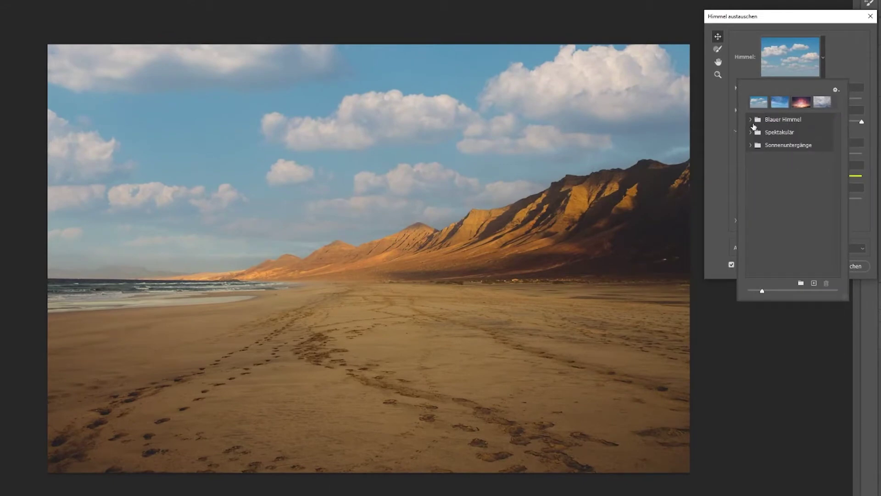
left_click(751, 120)
left_click_drag(835, 157, 835, 185)
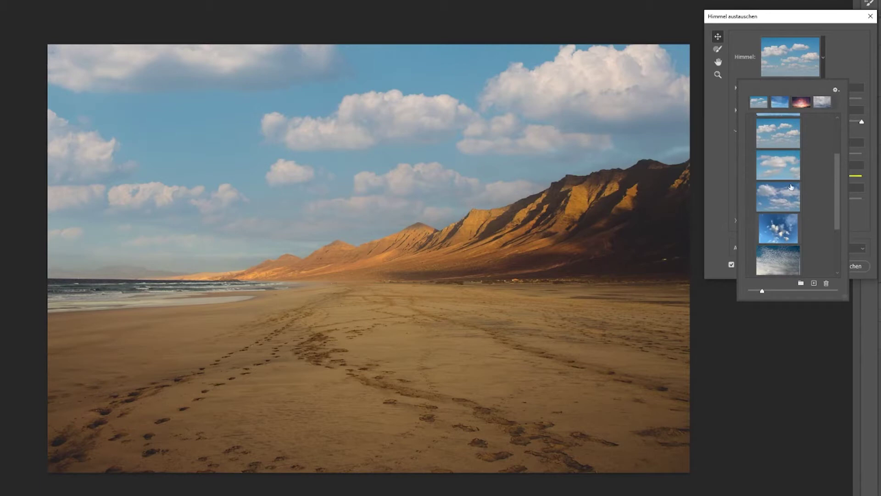
left_click(792, 192)
scroll(810, 199, "up", 1)
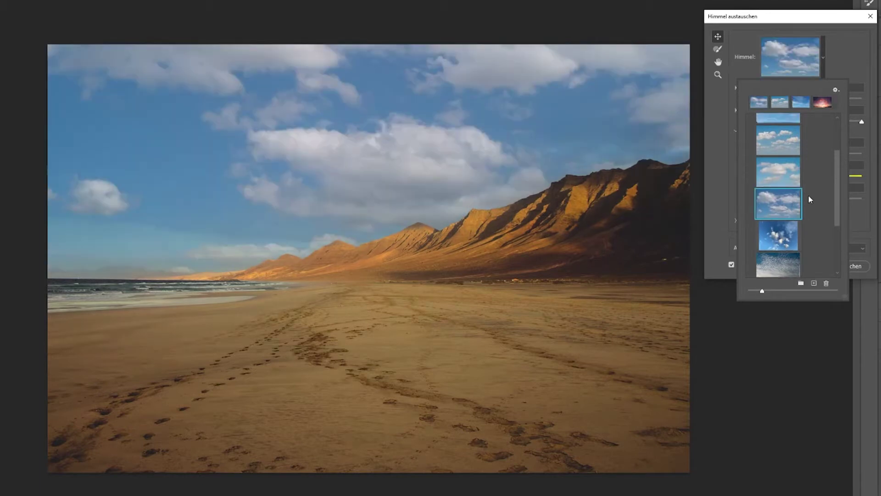
left_click(785, 150)
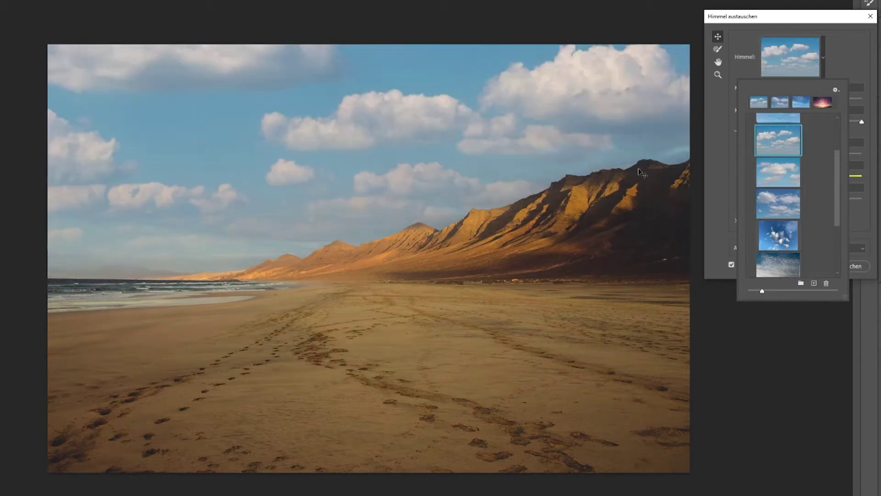
left_click(848, 50)
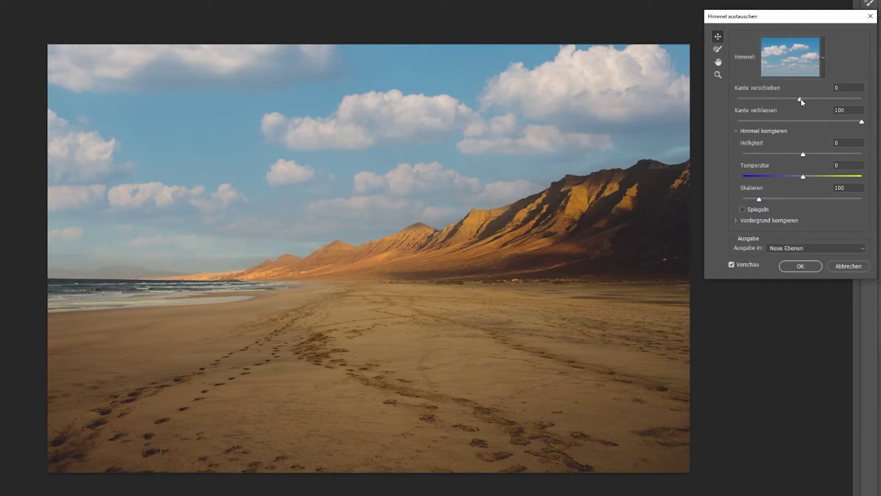
Step: Preview Shift Edge at 100 and -100, then reset it to 0
left_click_drag(801, 98, 861, 98)
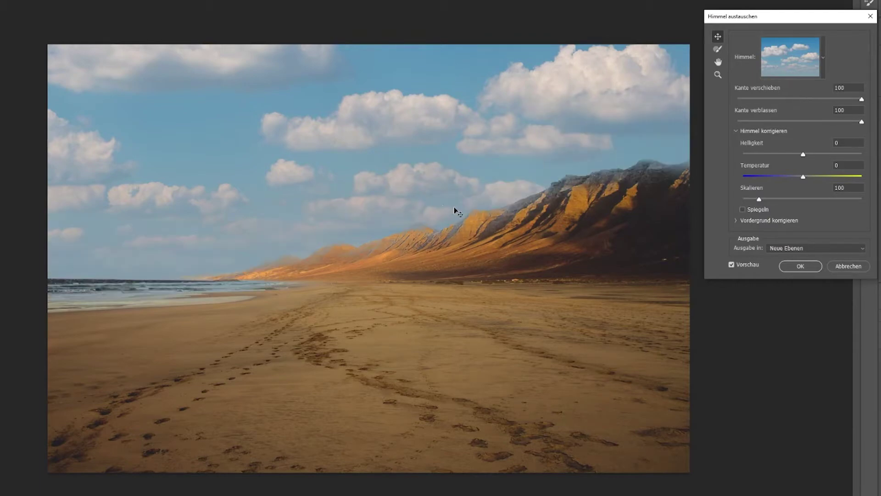
scroll(467, 212, "up", 2)
scroll(468, 210, "up", 1)
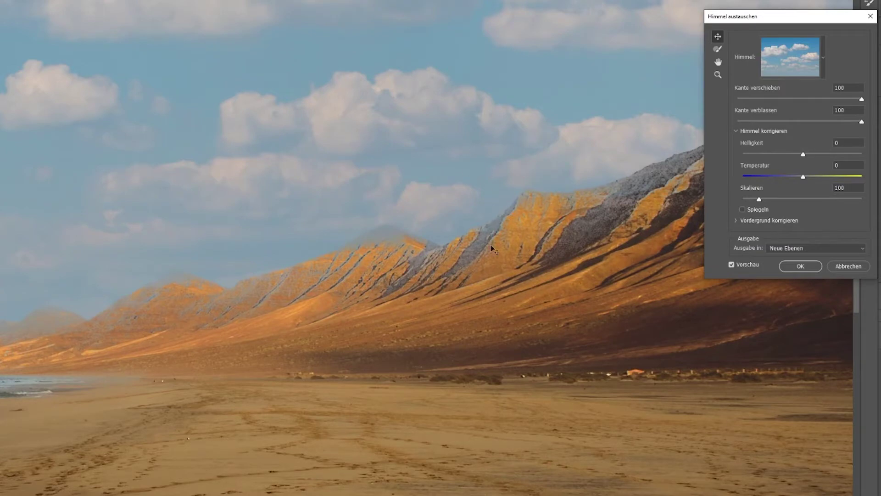
scroll(507, 268, "down", 2)
scroll(507, 268, "down", 2)
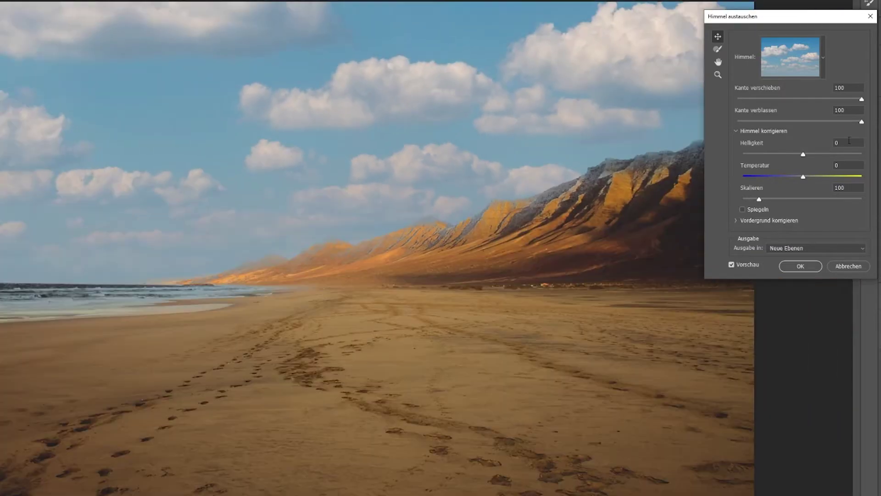
left_click_drag(862, 100, 724, 104)
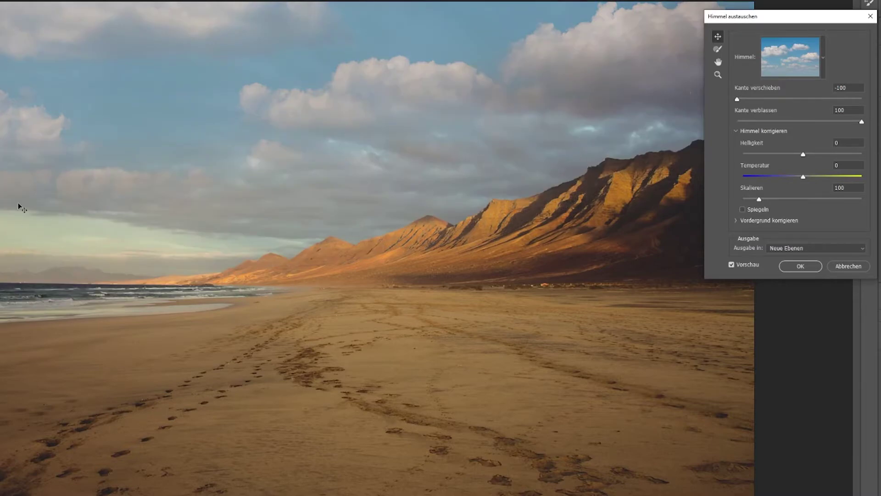
left_click(861, 87)
type("0")
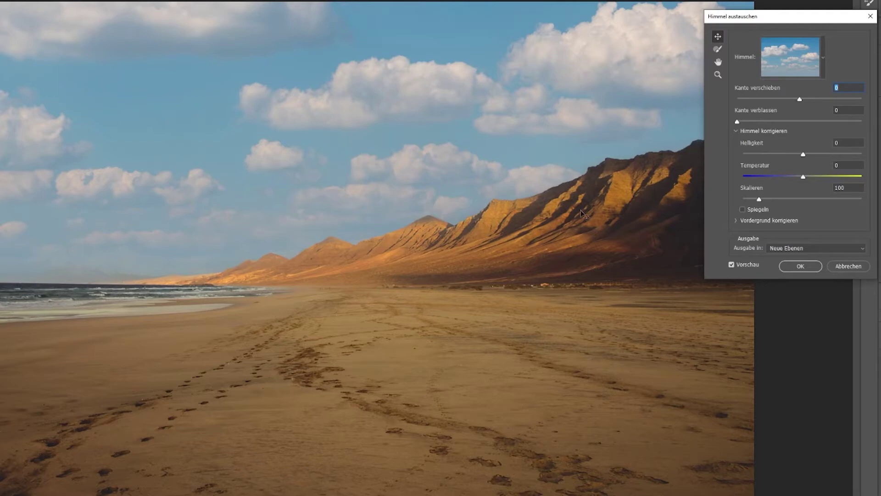
Step: Test Fade Edge at 100 and sky Brightness at both extremes, returning Brightness to neutral
left_click_drag(737, 121, 862, 122)
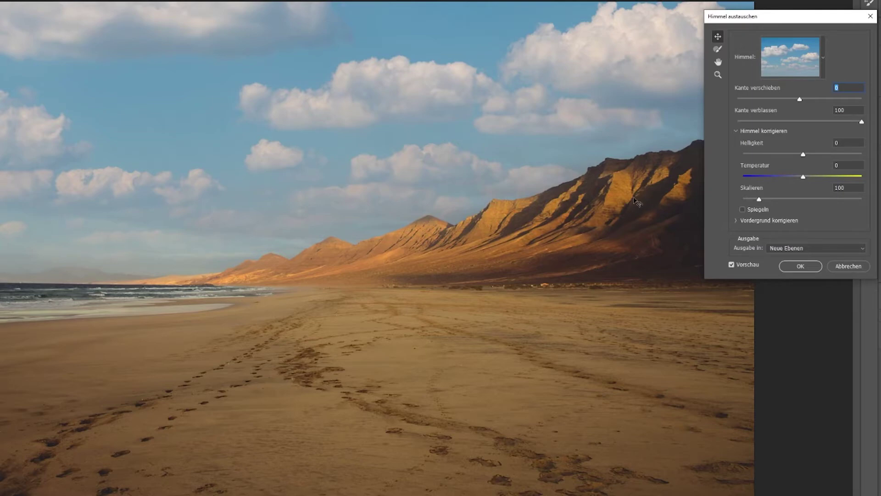
left_click_drag(863, 123, 751, 123)
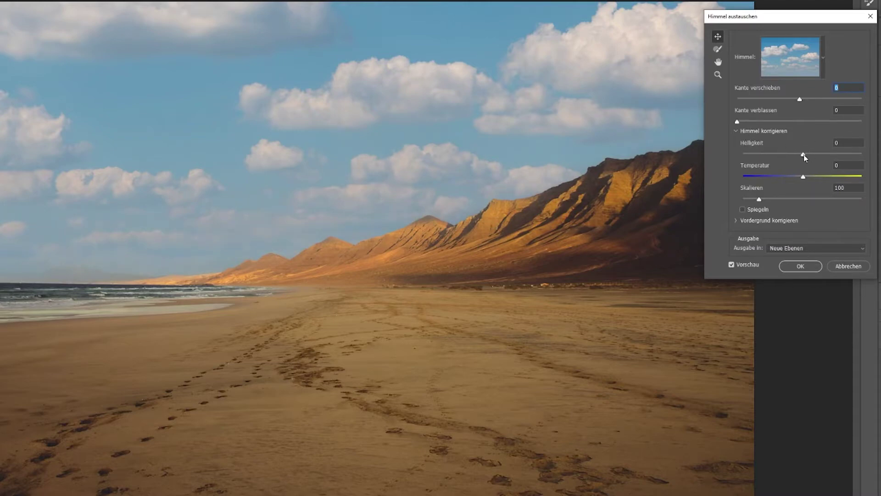
left_click_drag(804, 154, 864, 156)
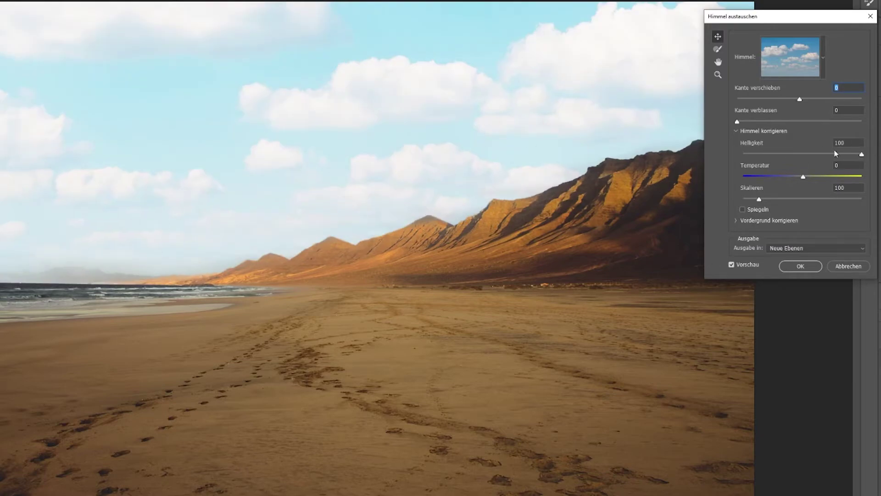
left_click_drag(863, 156, 592, 211)
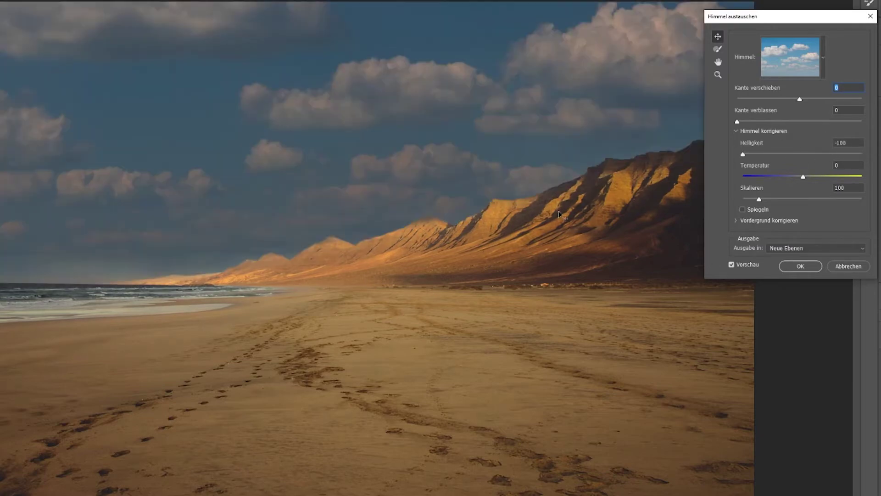
left_click_drag(751, 155, 805, 158)
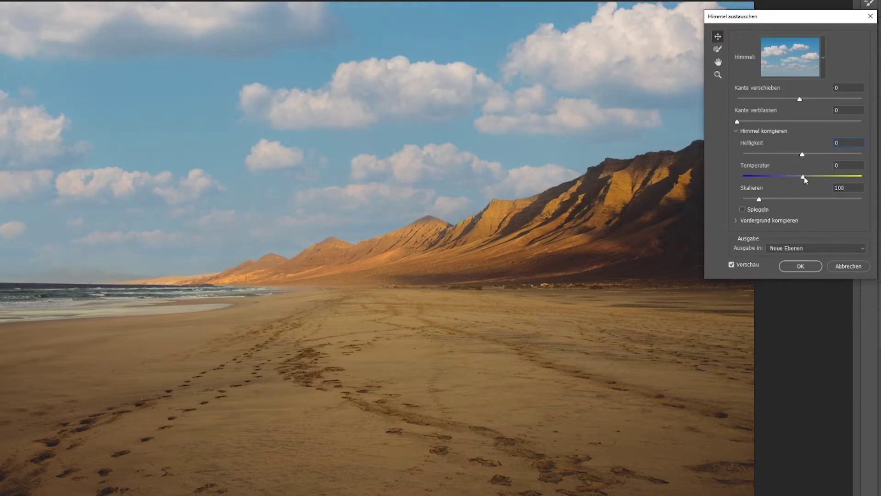
Step: Swing Temperature between coolest and warmest, settling on a slightly warm value around 37
left_click_drag(804, 177, 698, 193)
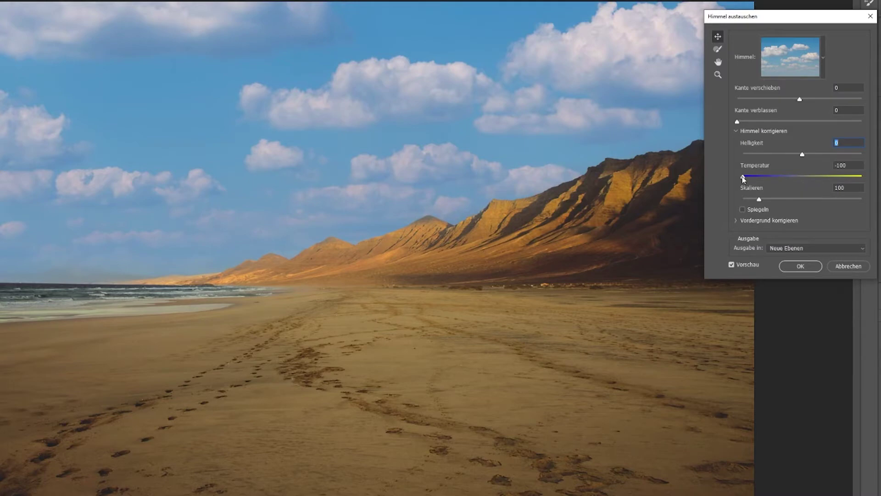
left_click_drag(765, 176, 878, 181)
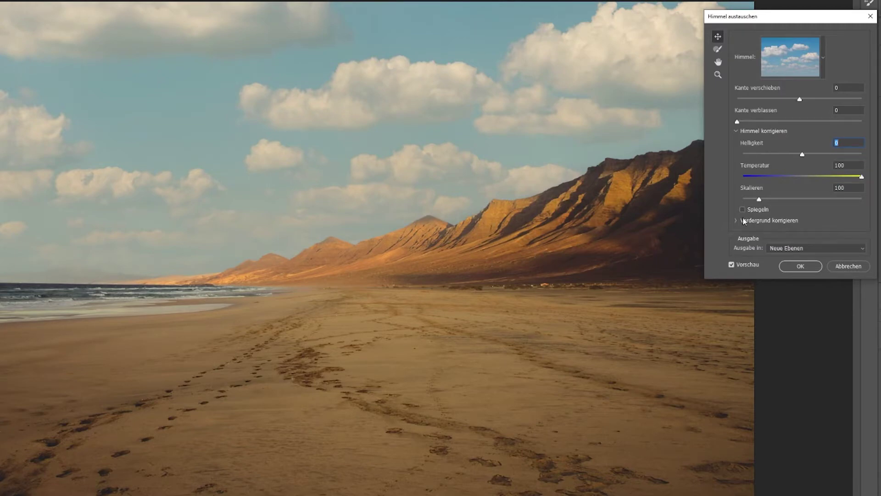
left_click_drag(862, 179, 824, 179)
Step: Set sky Temperature to 40 and Scale to 100, and enable Flip to mirror the sky
left_click(849, 166)
left_click_drag(760, 201, 806, 199)
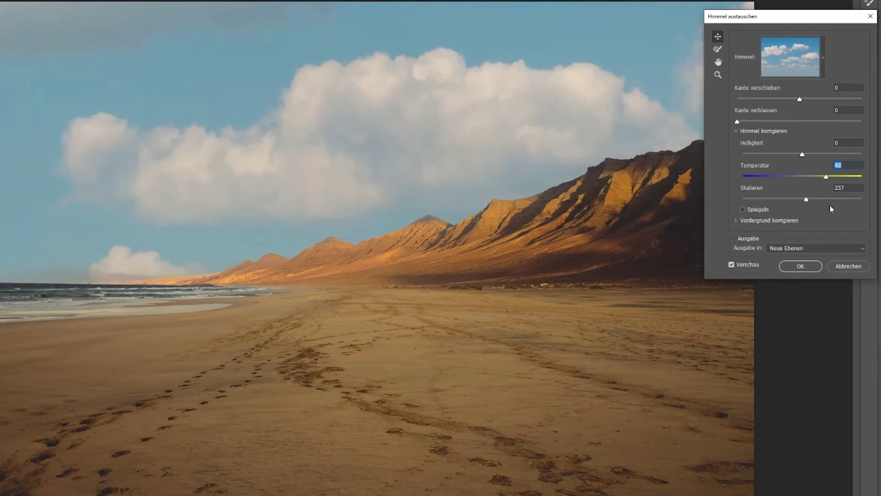
left_click_drag(807, 201, 730, 207)
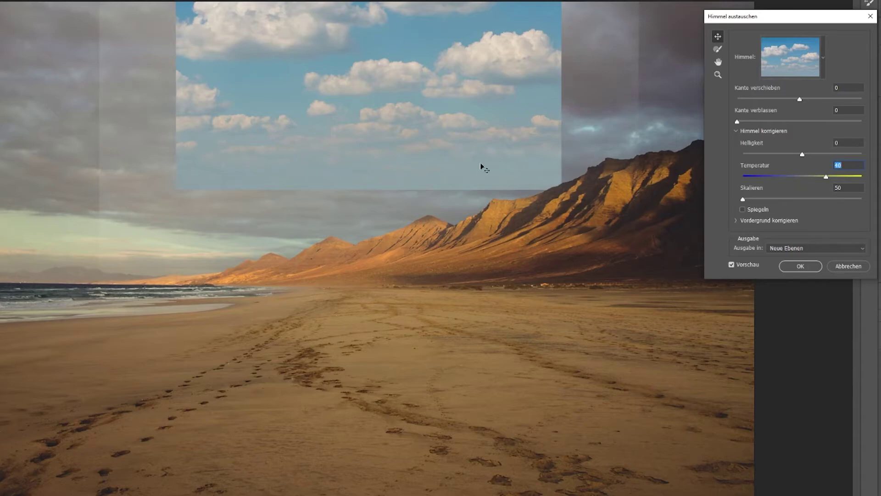
key("Tab")
type("100")
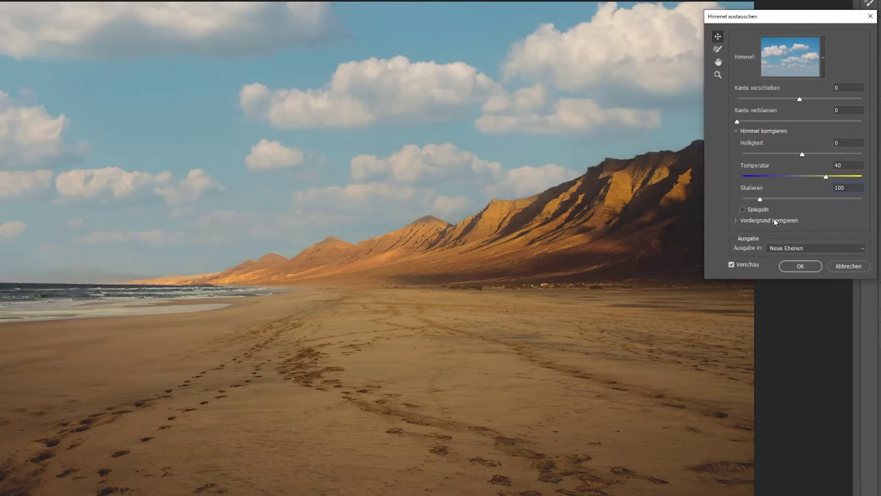
left_click(743, 209)
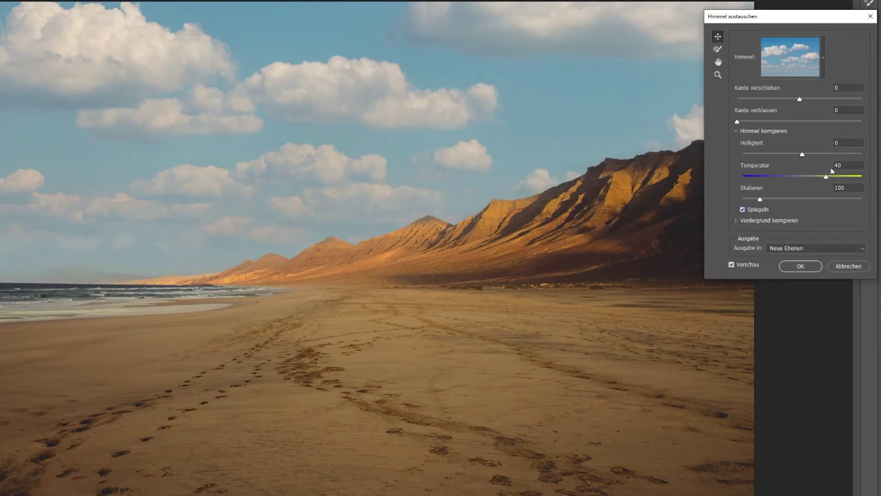
Step: Compare the foreground lighting modes and settle on Multiplizieren
left_click(737, 221)
left_click(835, 234)
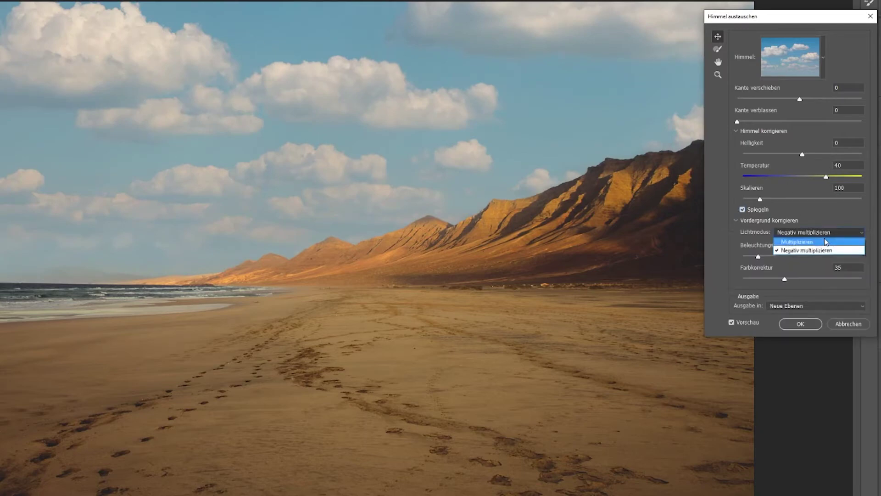
left_click(822, 242)
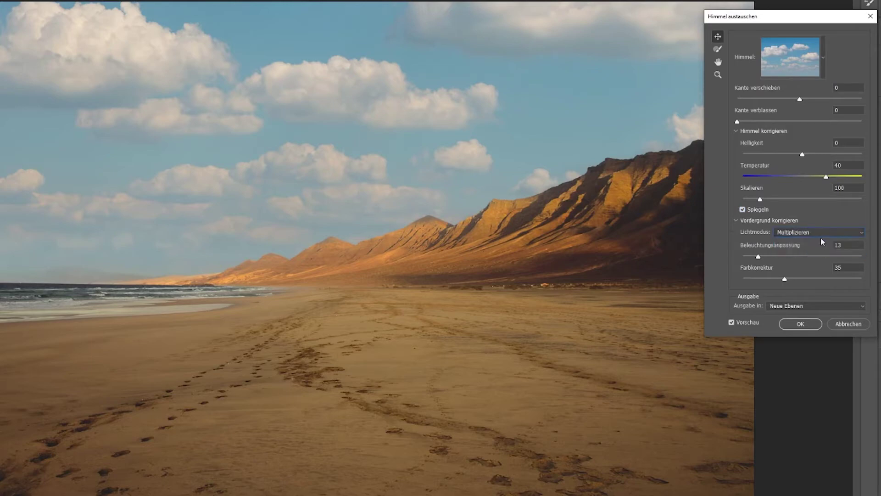
left_click(823, 249)
left_click(819, 233)
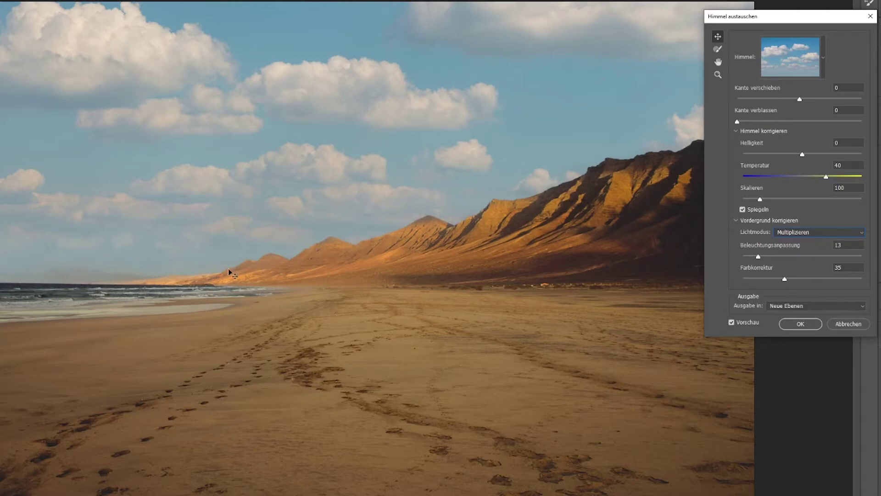
left_click(821, 233)
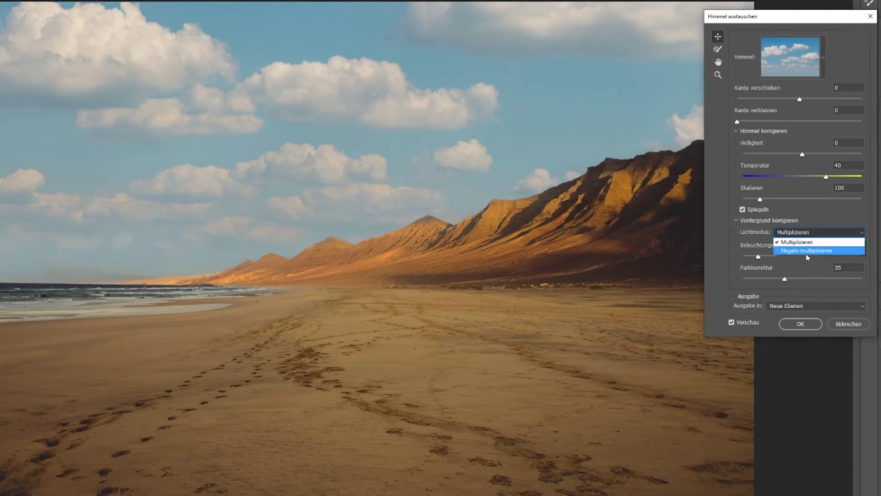
left_click(806, 250)
left_click(804, 232)
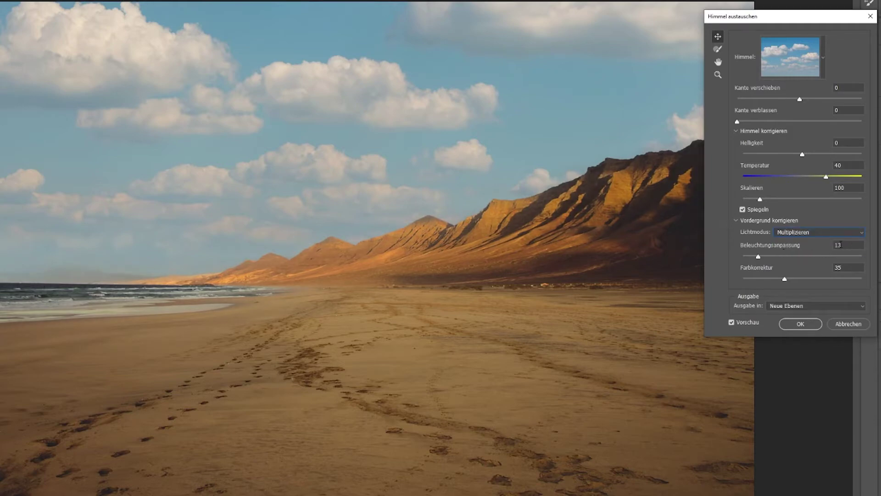
Step: Set Lighting Adjustment to 13 and raise Color Adjustment to 85
left_click_drag(758, 258, 835, 260)
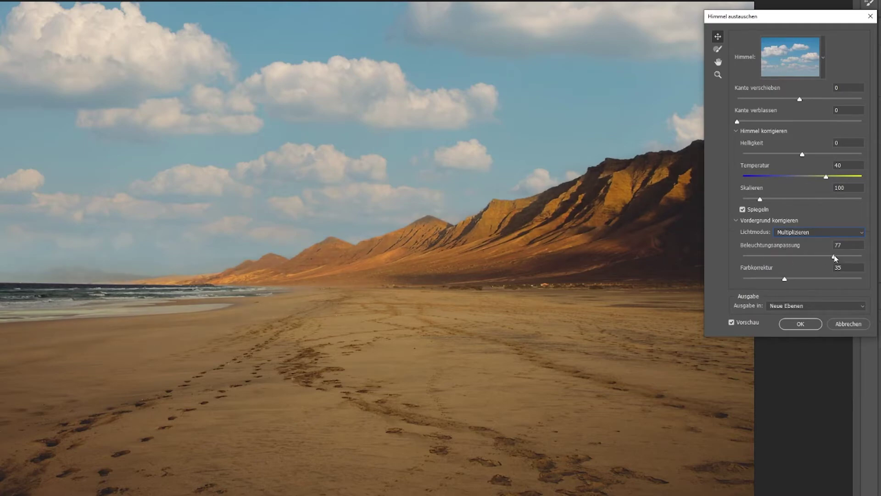
double_click(844, 247)
type("13")
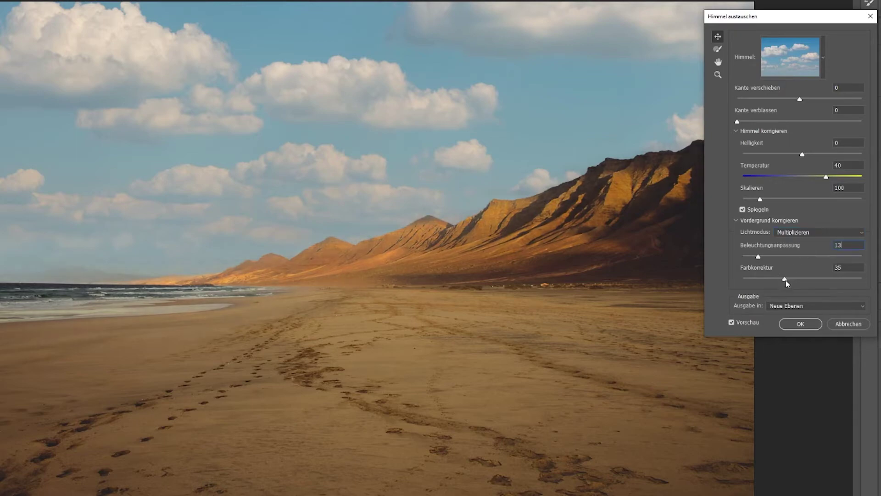
left_click_drag(785, 279, 847, 280)
left_click_drag(860, 280, 735, 280)
left_click_drag(761, 280, 845, 281)
left_click(819, 305)
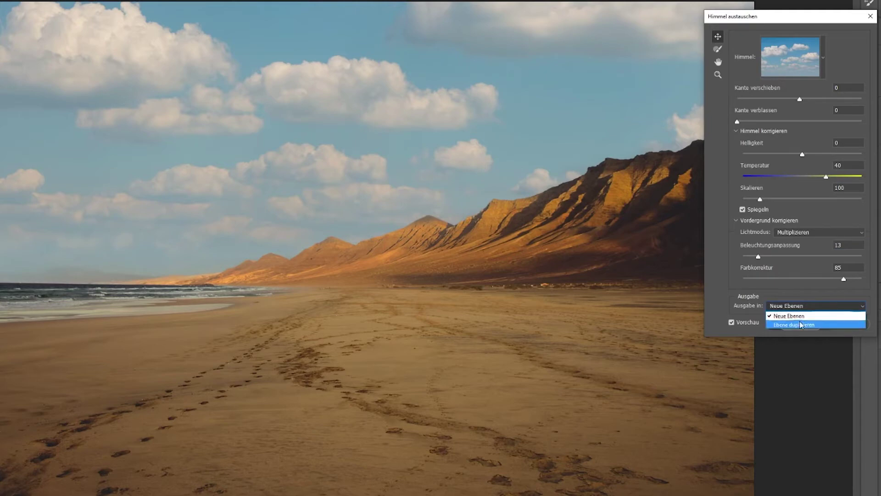
left_click(800, 307)
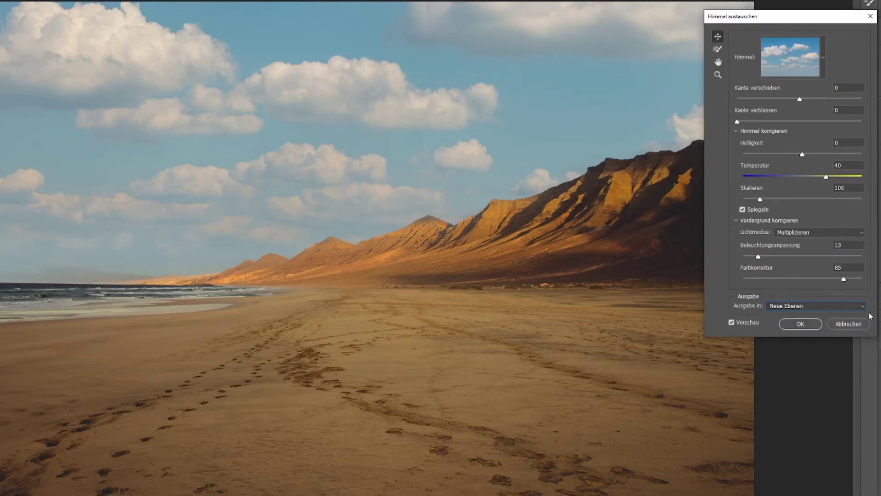
left_click(732, 322)
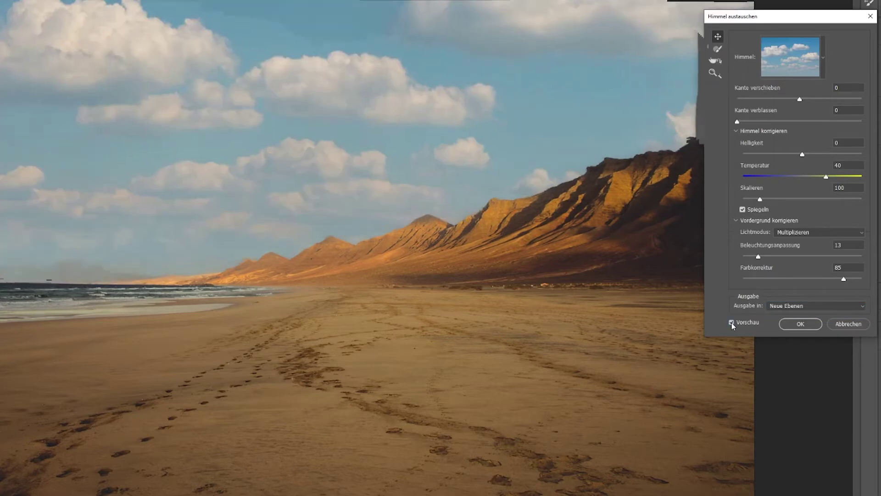
left_click(732, 322)
left_click(732, 323)
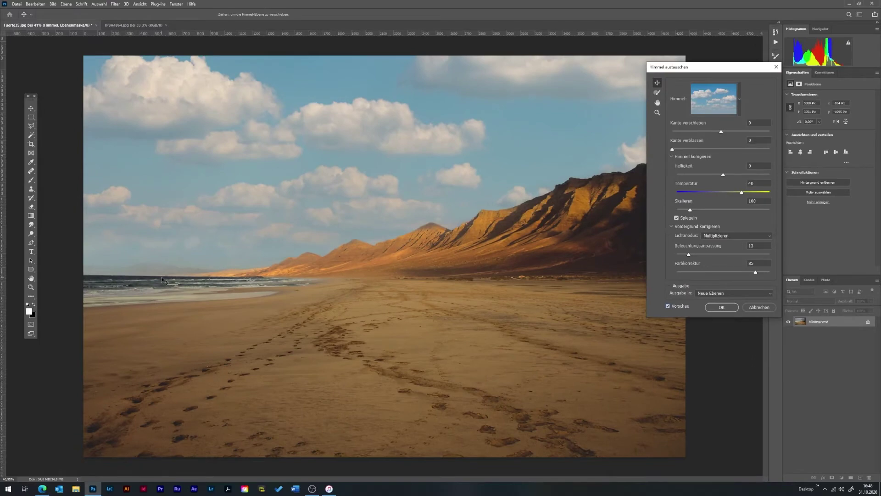
left_click(669, 306)
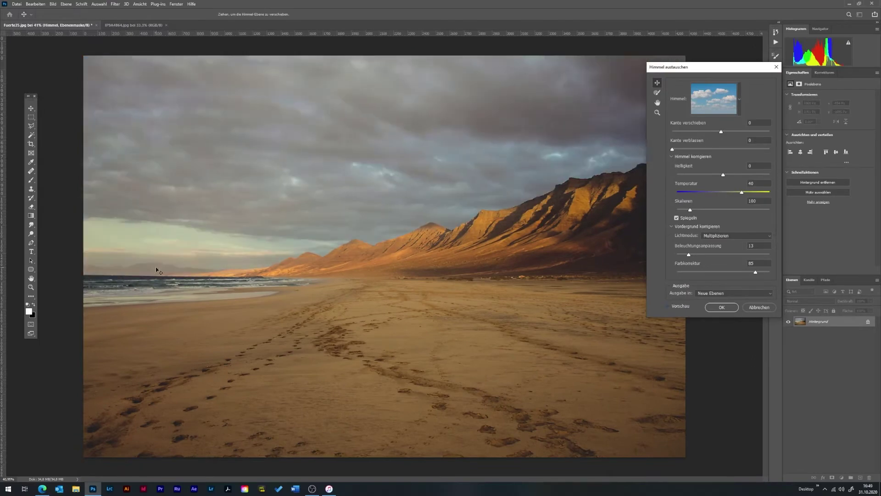
left_click(669, 307)
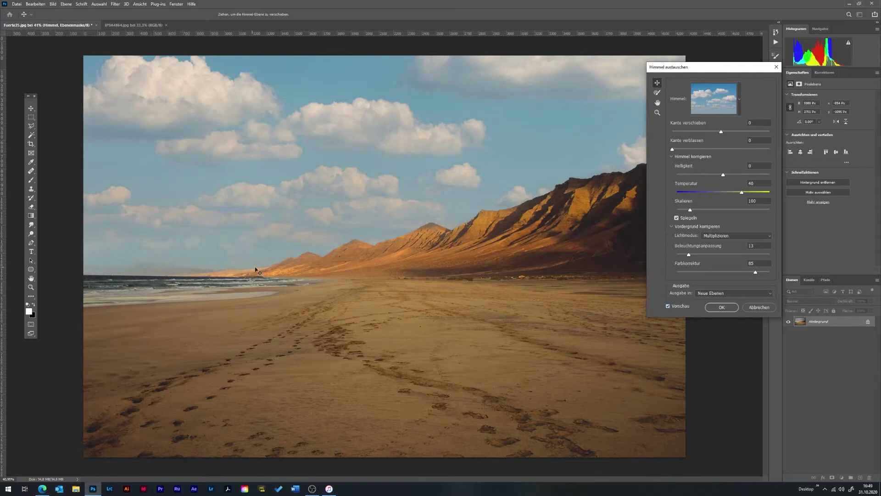
scroll(102, 256, "up", 3)
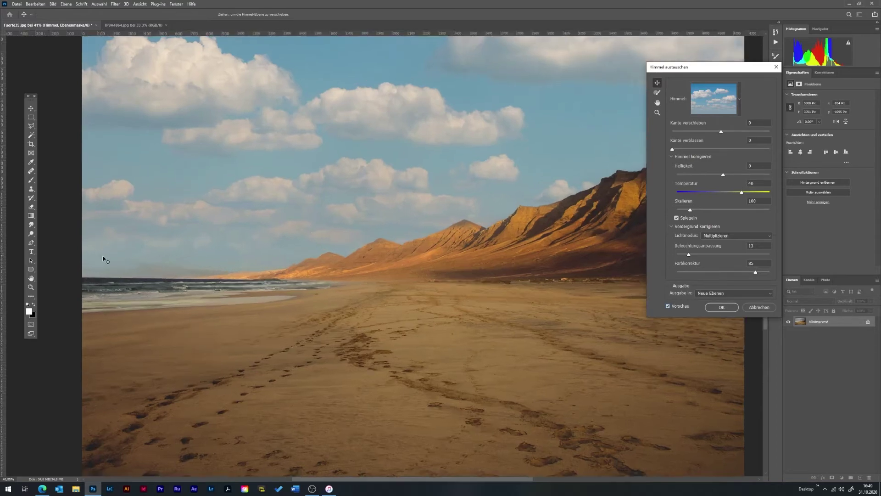
scroll(108, 269, "up", 3)
scroll(106, 265, "up", 3)
scroll(114, 274, "up", 2)
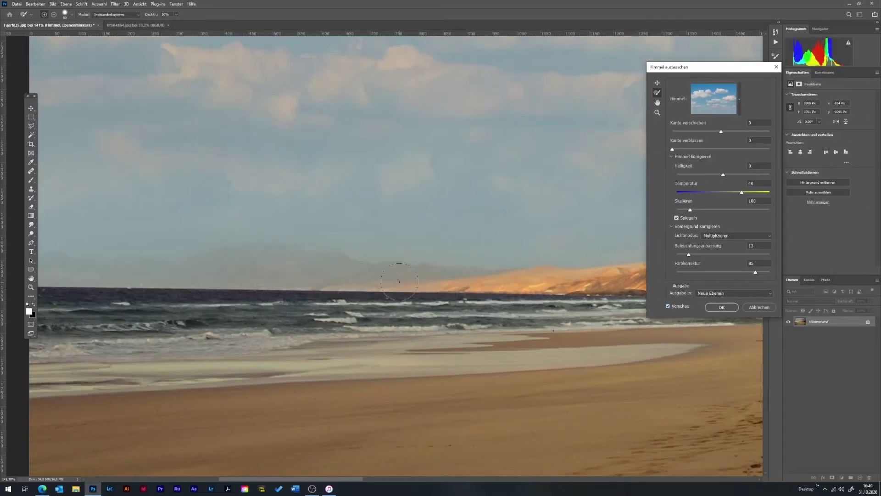
Step: Sky-brush along the hazy distant ridge, then confirm the blue sky replacement with OK
scroll(400, 281, "up", 2)
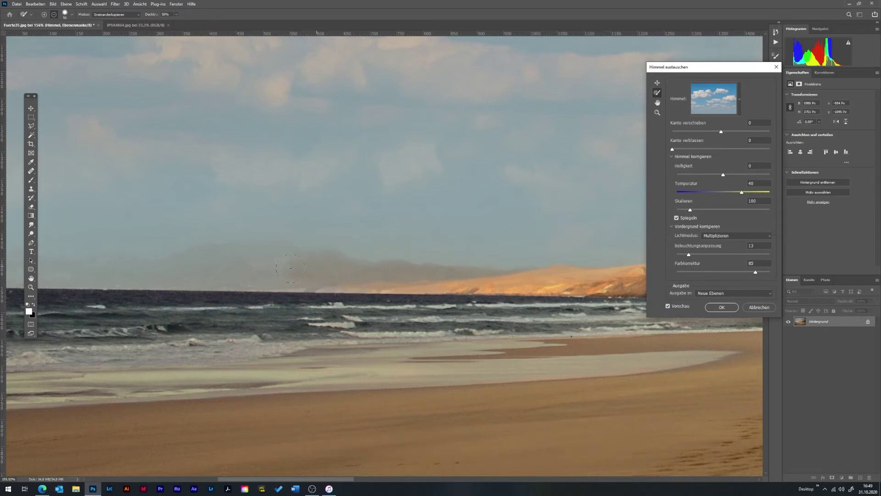
left_click_drag(208, 263, 338, 285)
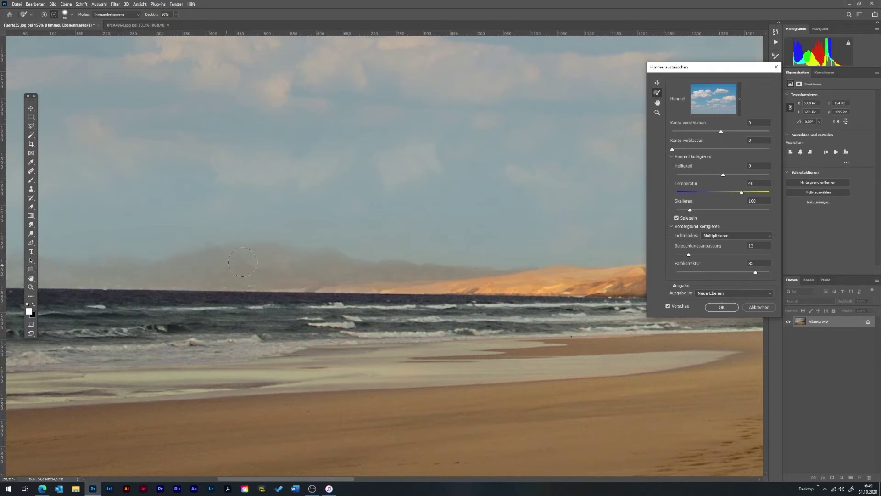
scroll(371, 278, "down", 2)
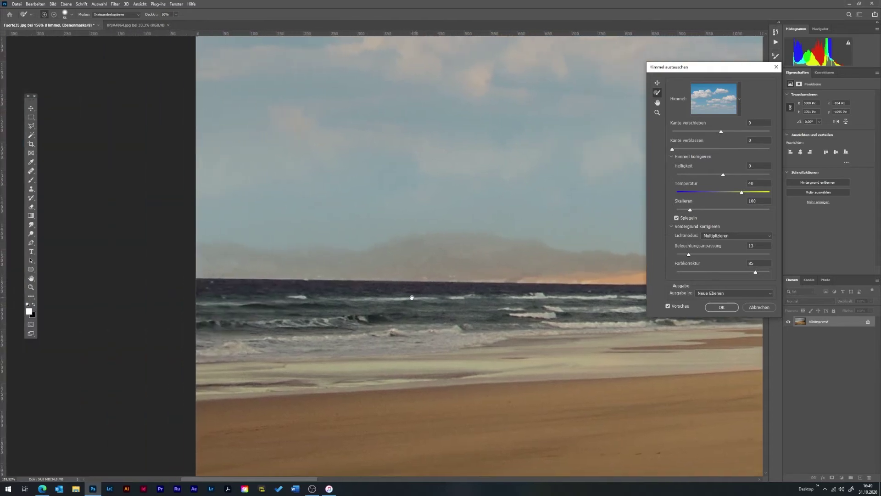
scroll(330, 318, "down", 1)
scroll(330, 319, "down", 1)
scroll(367, 312, "up", 1)
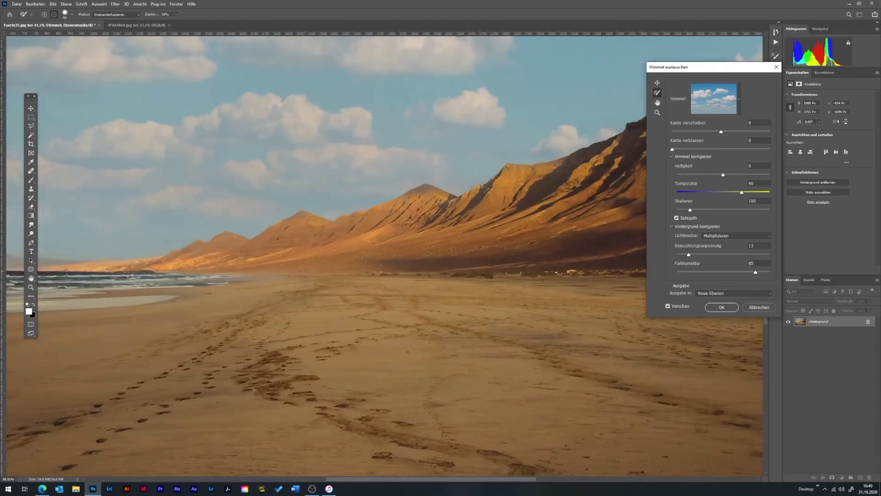
scroll(403, 307, "down", 1)
scroll(390, 304, "down", 1)
scroll(358, 297, "up", 1)
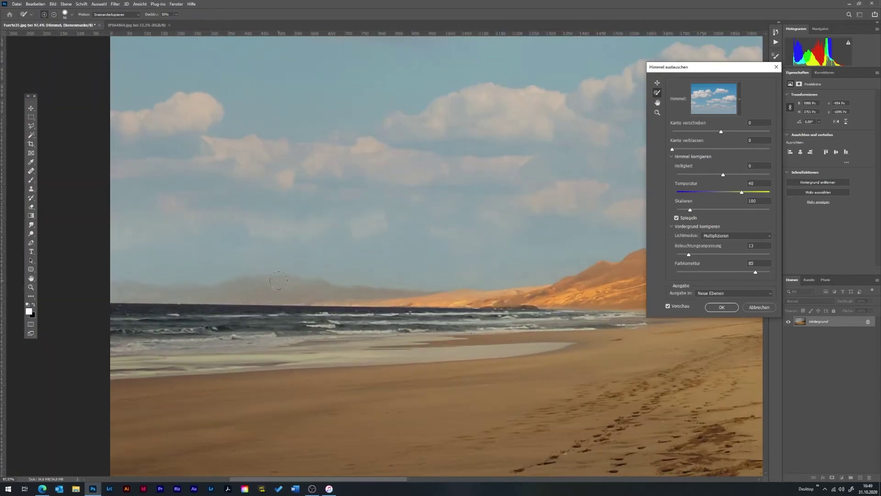
scroll(321, 289, "down", 1)
scroll(284, 281, "down", 1)
scroll(279, 280, "down", 2)
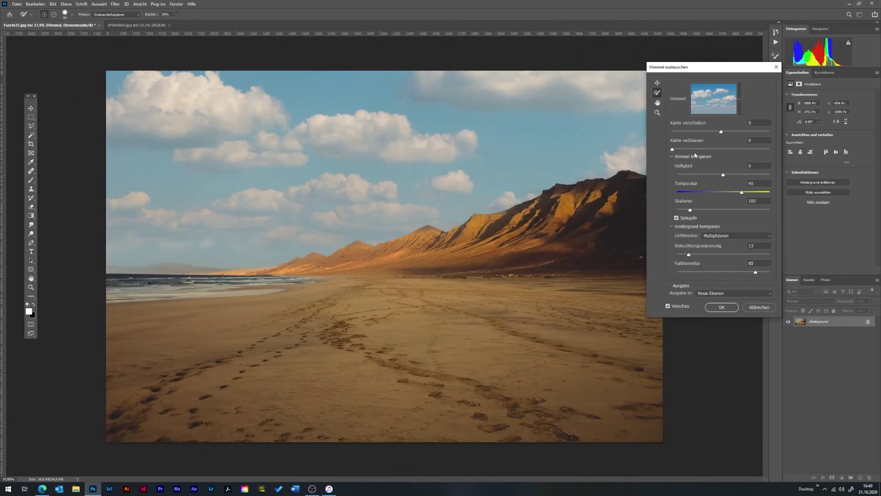
left_click(723, 308)
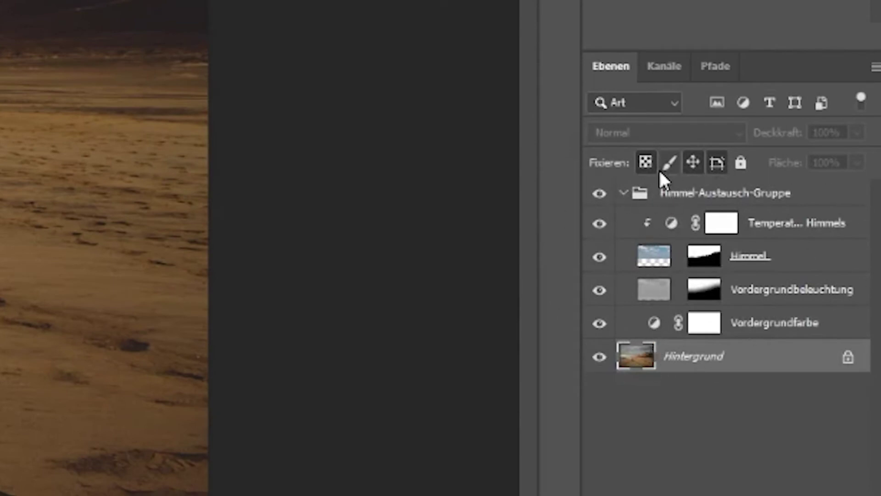
Step: Toggle the Sky Replacement Group off and on, then select the Himmel layer mask zoomed in
left_click(597, 194)
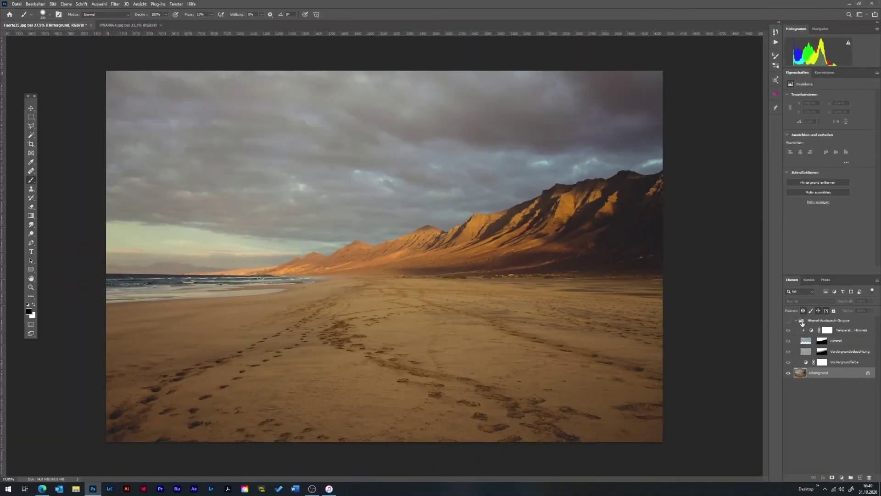
left_click(789, 320)
left_click(822, 341)
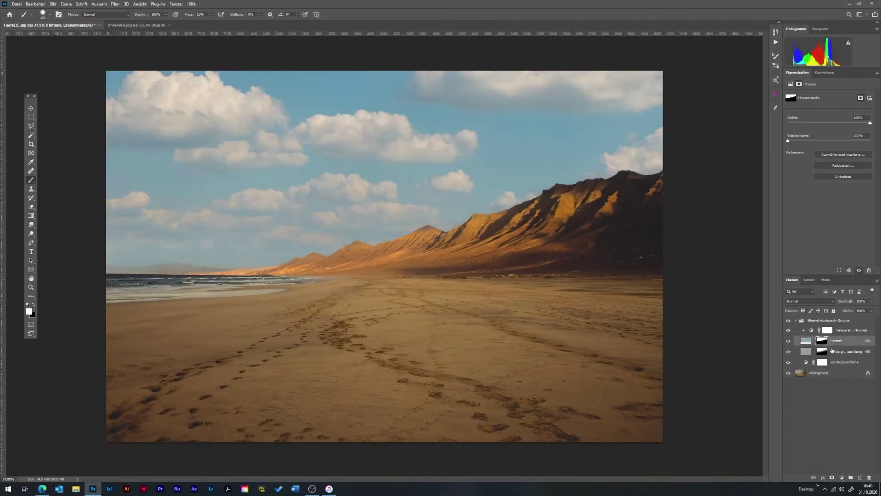
scroll(173, 279, "up", 1)
scroll(115, 254, "up", 5)
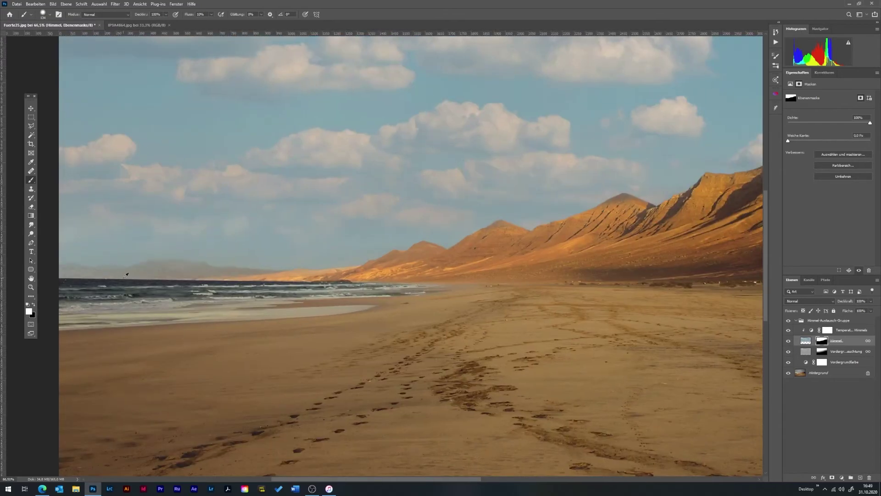
scroll(116, 254, "up", 5)
scroll(116, 254, "up", 4)
Step: Paint the faded left mountains back in on the Himmel mask with a 51 px brush
key("x")
left_click_drag(198, 267, 180, 257)
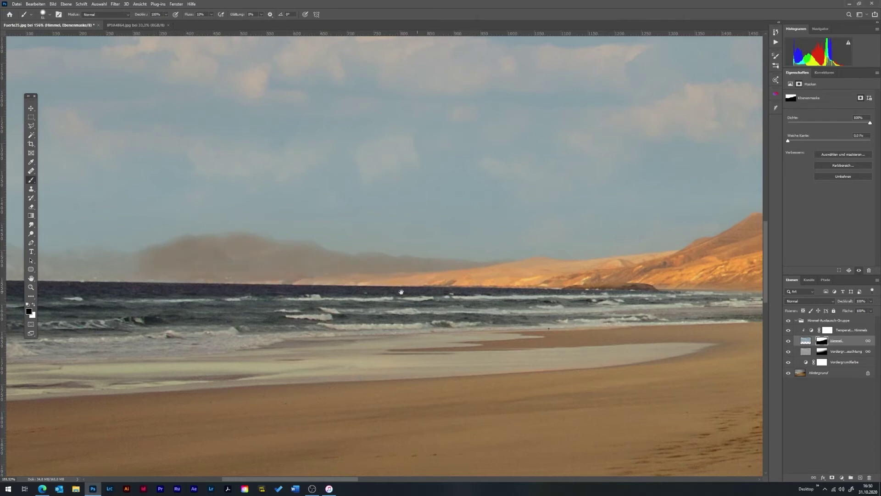
left_click_drag(401, 292, 638, 289)
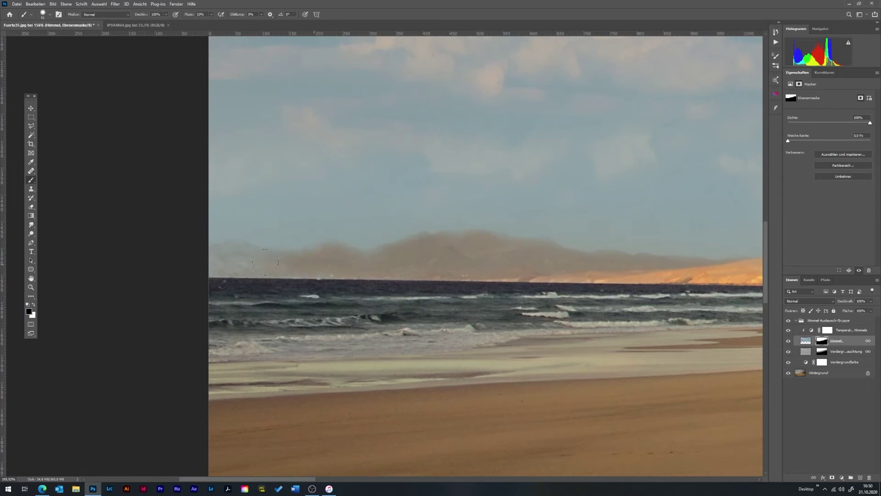
mouse_move(265, 262)
left_mouse_down()
mouse_move(205, 257)
mouse_move(270, 265)
left_mouse_up()
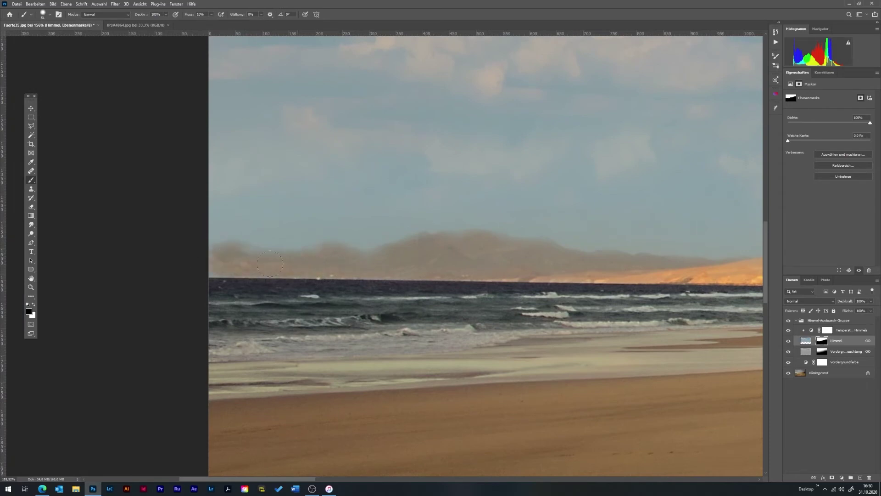
key("ctrl+0")
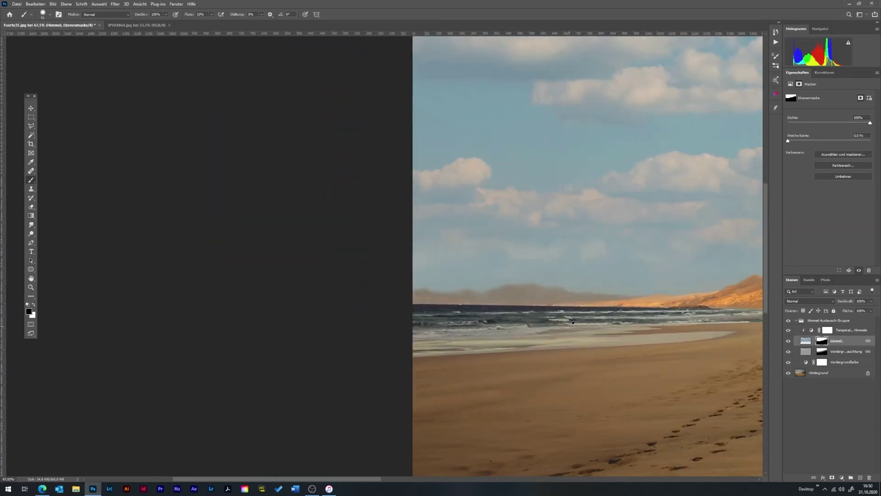
key("x")
key("ctrl+minus")
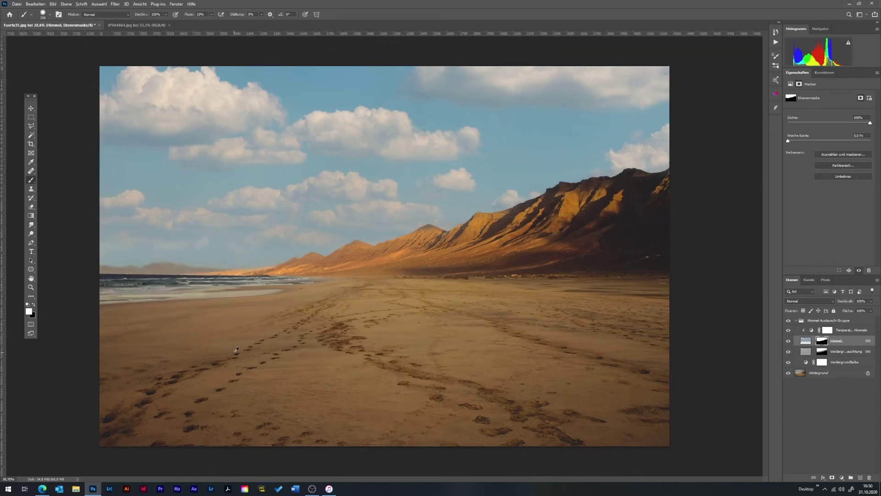
Step: Inspect the Sky Temperature and Foreground Color layers, then collapse the Sky Replacement Group
left_click(857, 330)
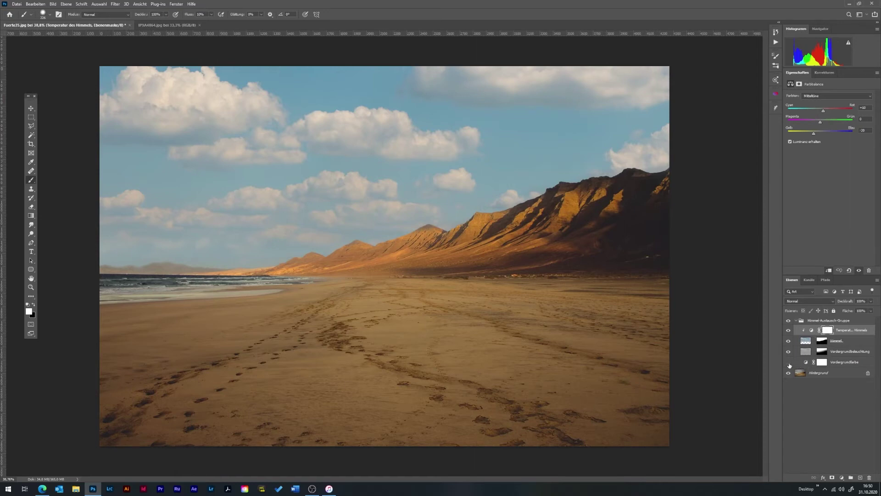
left_click(802, 362)
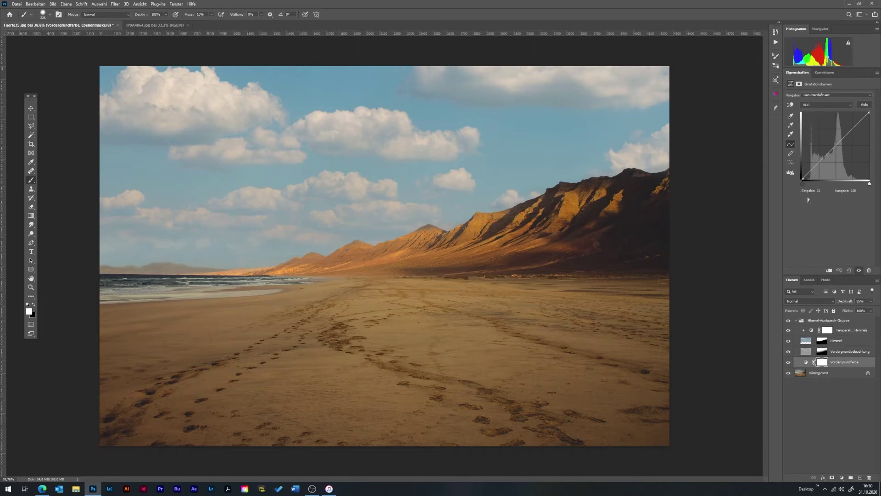
left_click(797, 321)
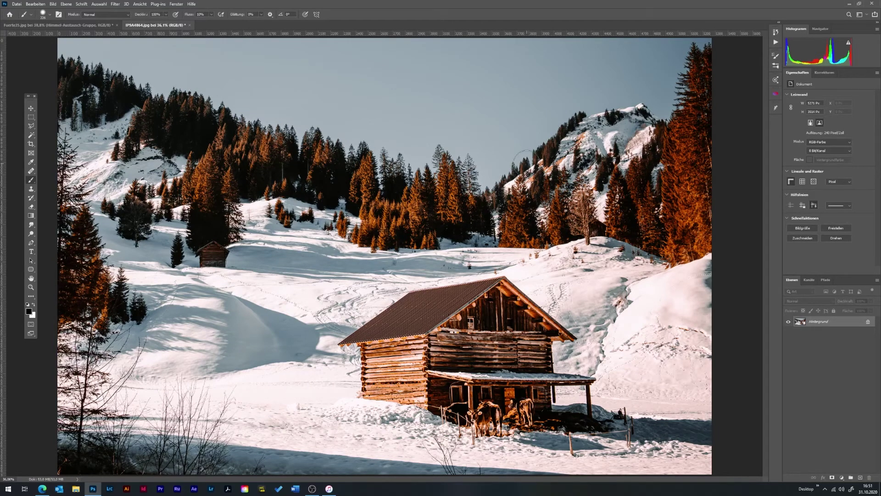
Step: Apply Sky Replacement to the cabin photo using the purple sunset preset from Spektakulär
left_click(36, 4)
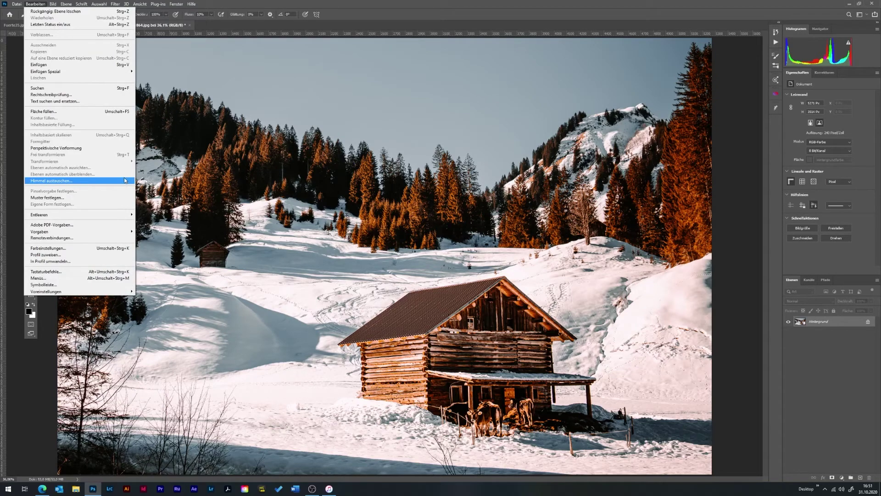
left_click(63, 183)
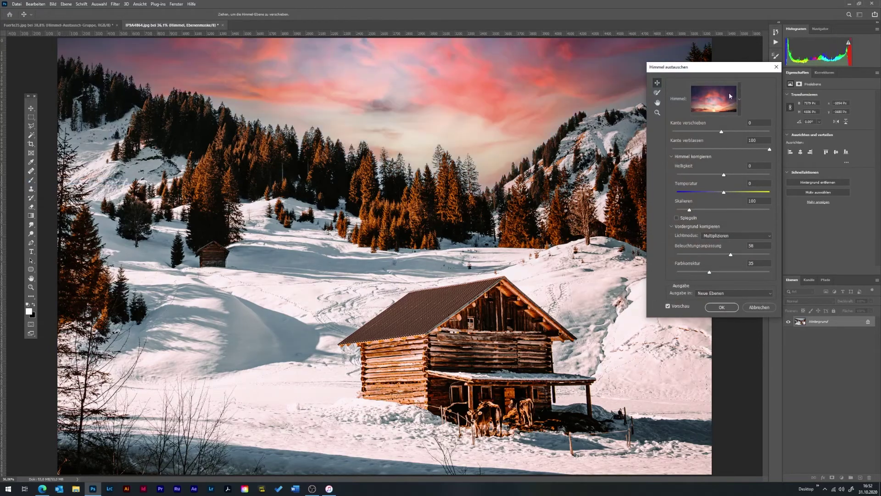
left_click(741, 100)
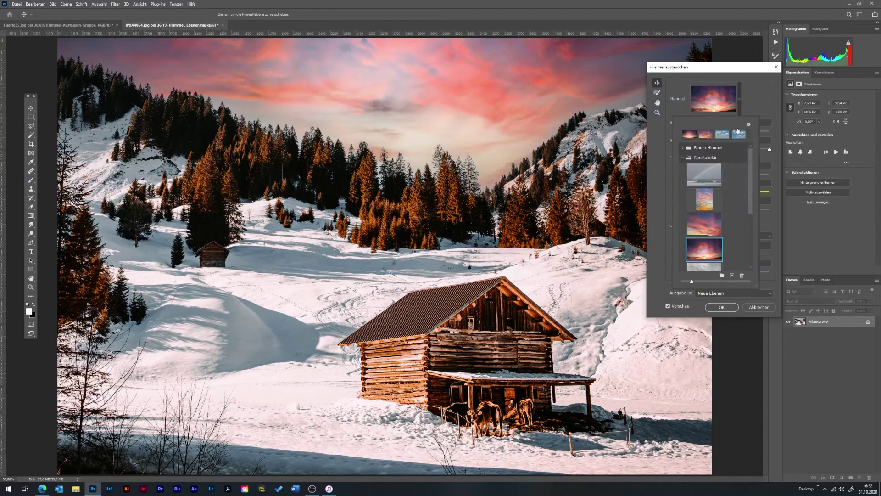
left_click(706, 202)
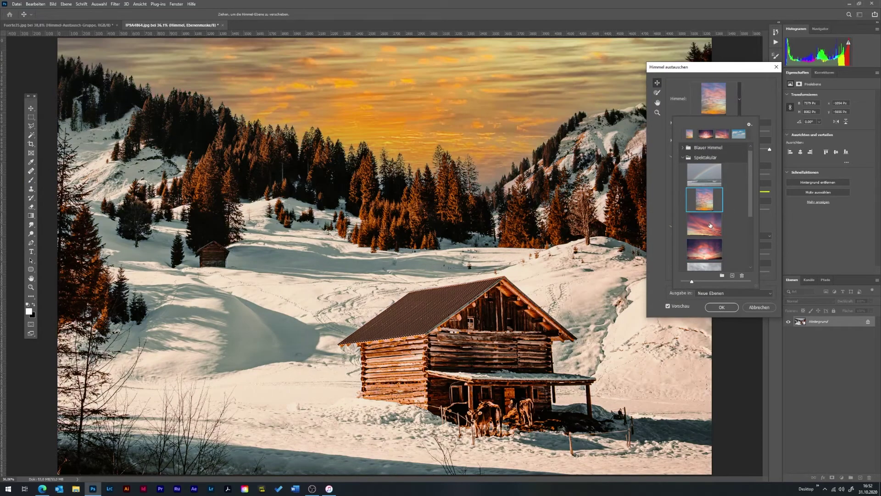
scroll(710, 225, "down", 1)
left_click(706, 240)
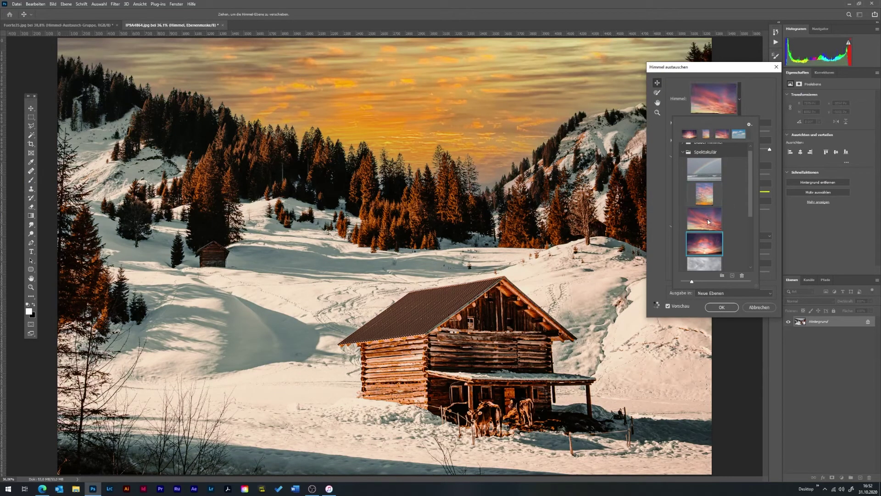
left_click(708, 222)
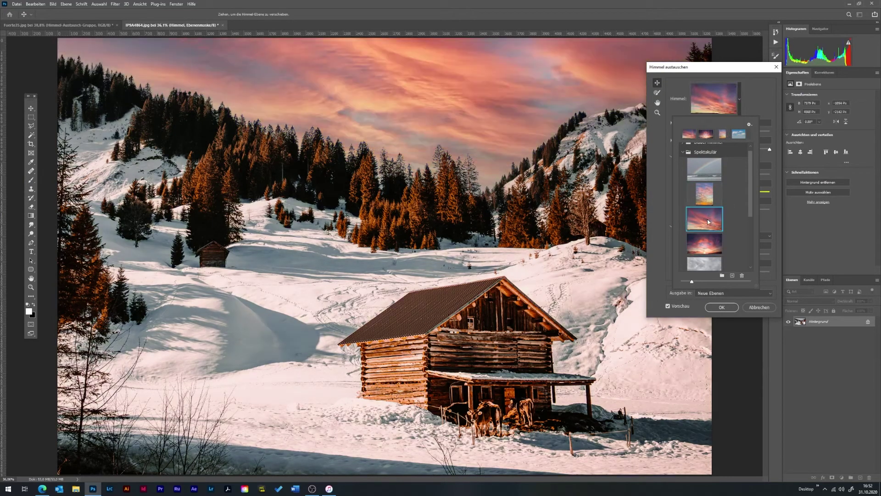
left_click(719, 250)
left_click(775, 223)
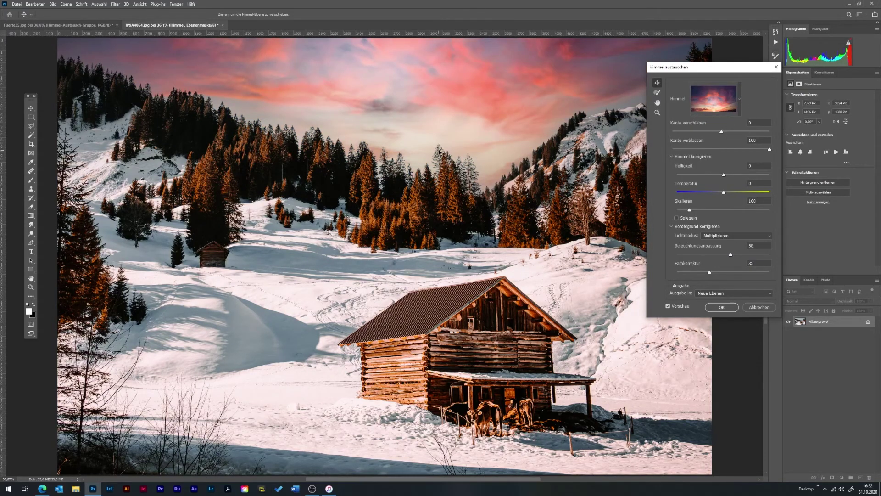
Step: Inspect the tree line up close and raise Shift Edge (Kante verschieben) to 14
scroll(437, 137, "up", 2)
scroll(413, 134, "up", 2)
scroll(386, 131, "up", 2)
scroll(383, 147, "left", 3)
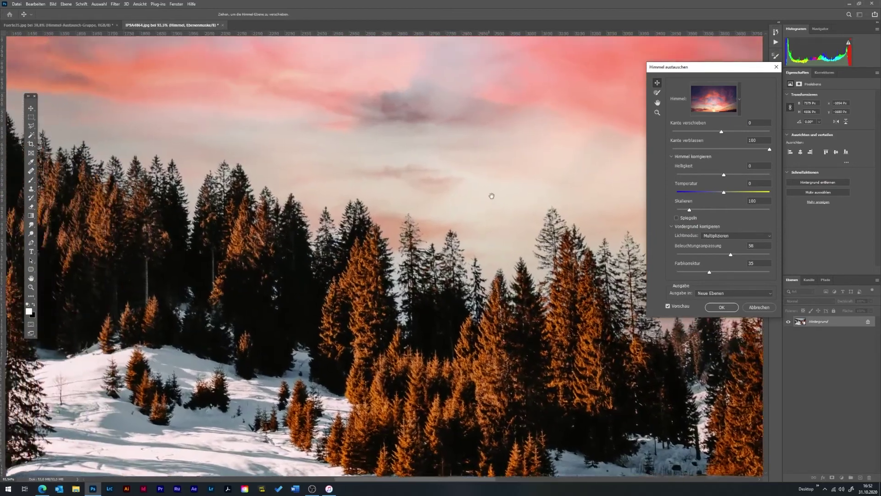
scroll(386, 166, "left", 3)
scroll(388, 183, "up", 1)
scroll(389, 201, "up", 1)
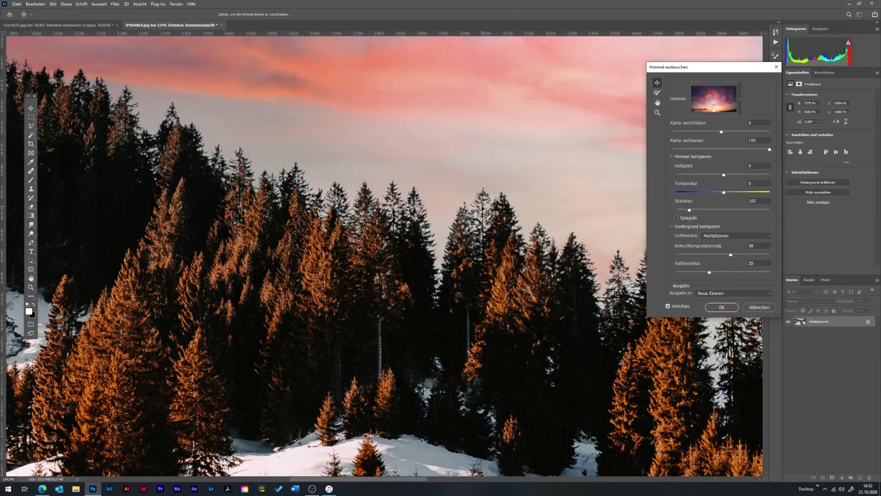
scroll(390, 175, "left", 3)
scroll(441, 188, "left", 3)
scroll(440, 183, "left", 2)
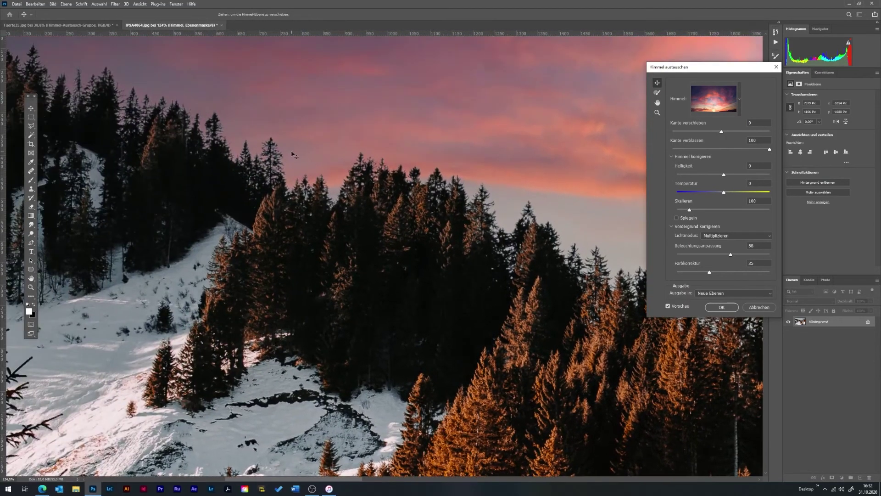
scroll(315, 157, "down", 2)
scroll(320, 170, "down", 1)
scroll(414, 186, "down", 2)
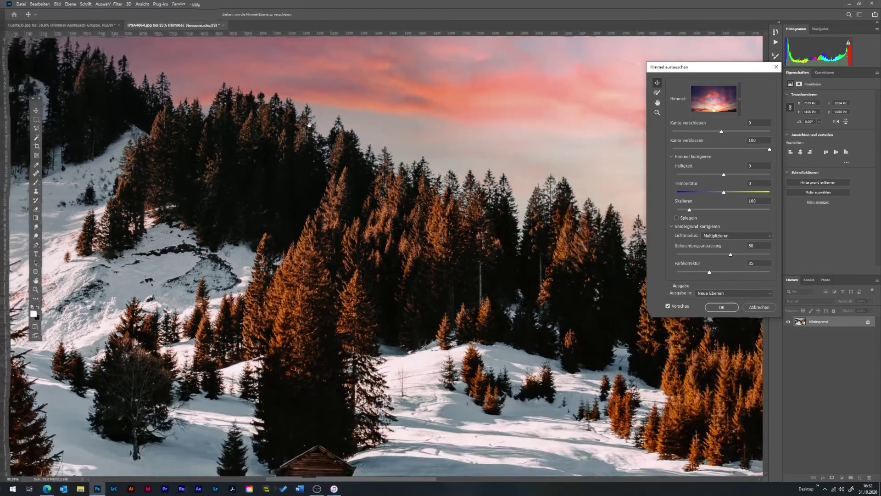
scroll(436, 187, "right", 2)
scroll(448, 185, "up", 1)
scroll(523, 188, "up", 1)
scroll(523, 188, "up", 1)
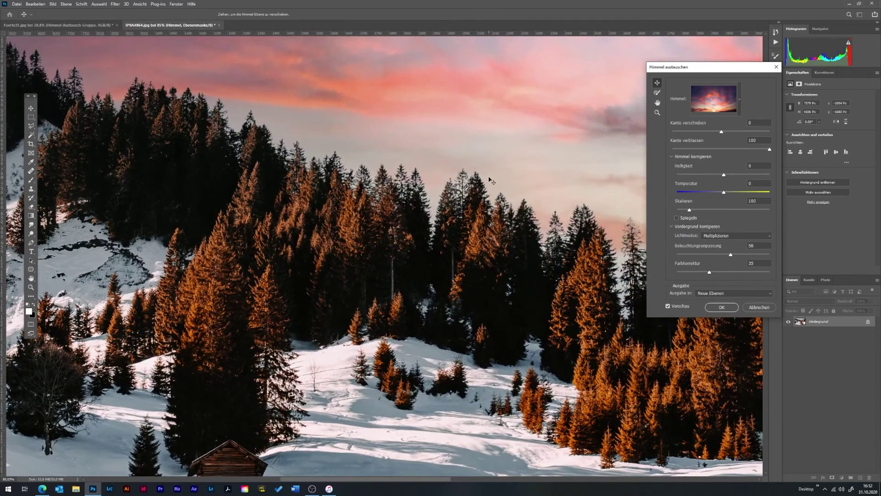
scroll(523, 189, "up", 1)
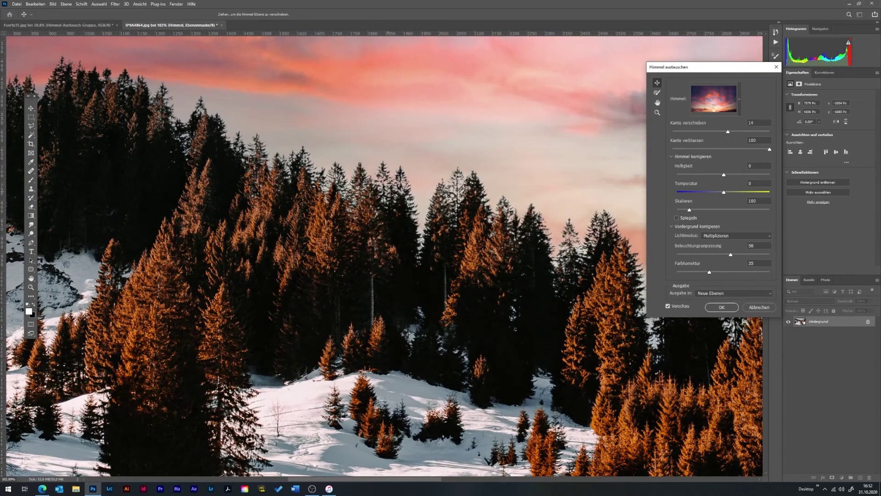
scroll(471, 189, "down", 1)
scroll(464, 191, "down", 1)
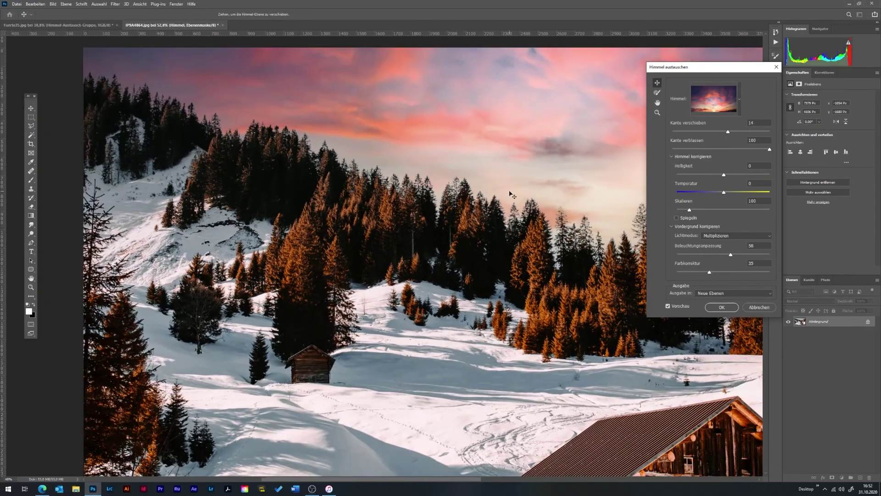
scroll(505, 191, "down", 1)
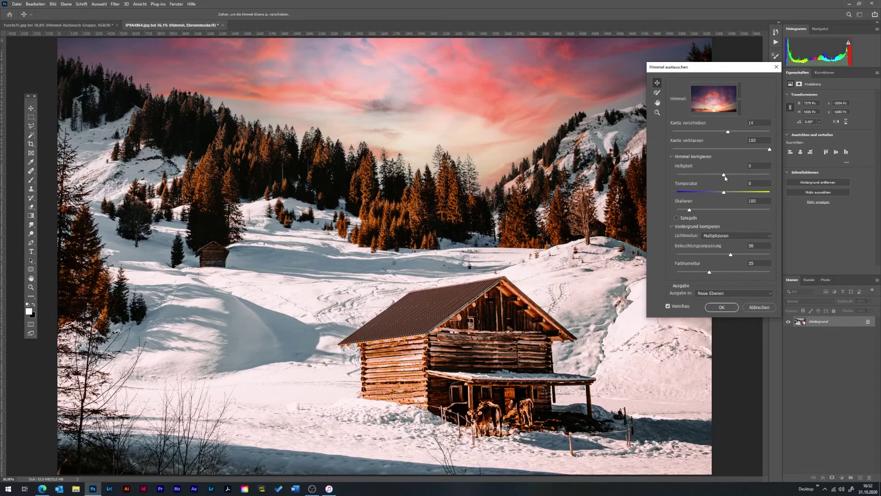
Step: Lower the sky brightness, set Fade Edge to 30, and toggle the sky's Flip option
left_click_drag(724, 175, 707, 175)
mouse_move(769, 150)
left_mouse_down()
mouse_move(670, 150)
mouse_move(704, 150)
left_mouse_up()
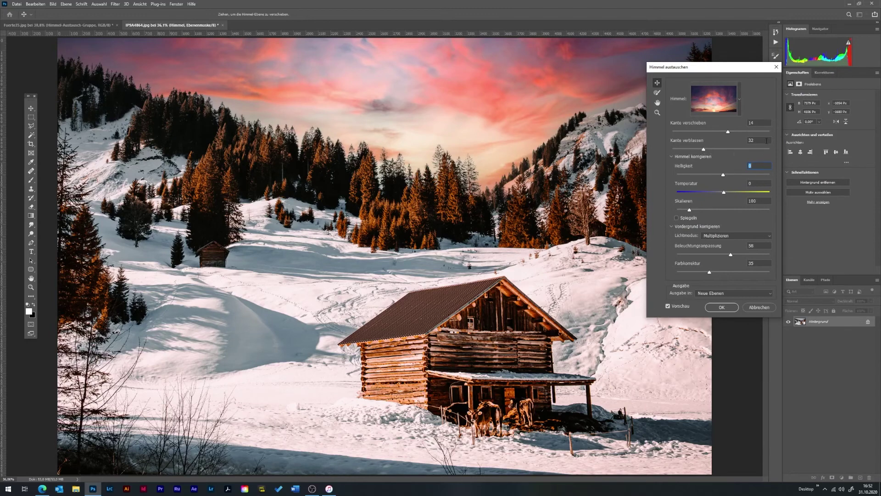
type("30")
left_click(678, 218)
Step: Compare Multiplizieren and Negativ multiplizieren lighting modes, settling on Multiplizieren
left_click(744, 236)
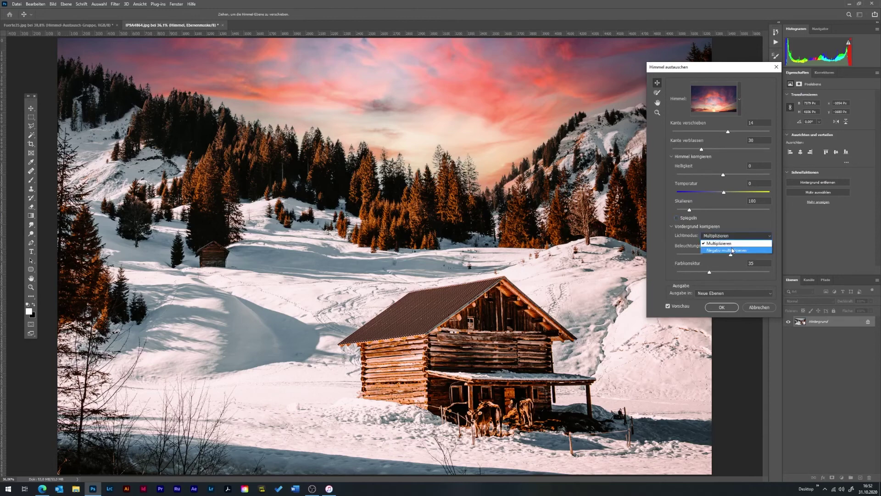
left_click(732, 247)
left_click(727, 237)
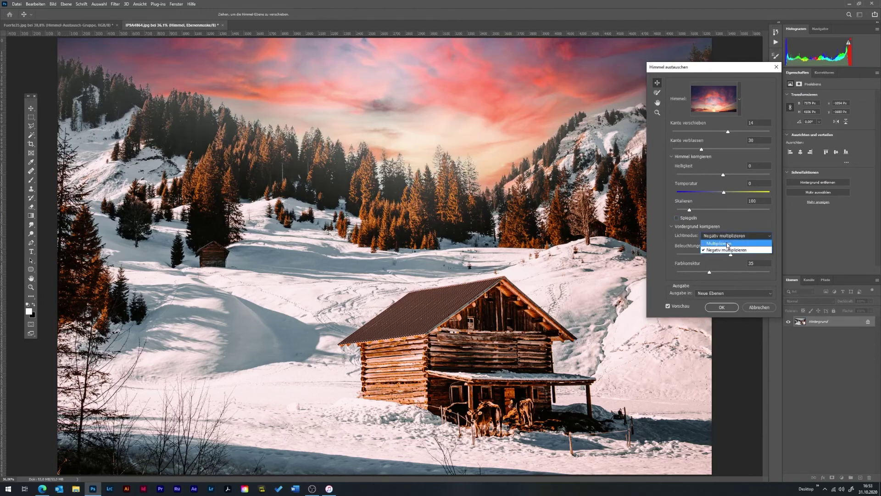
left_click(728, 244)
left_click(730, 236)
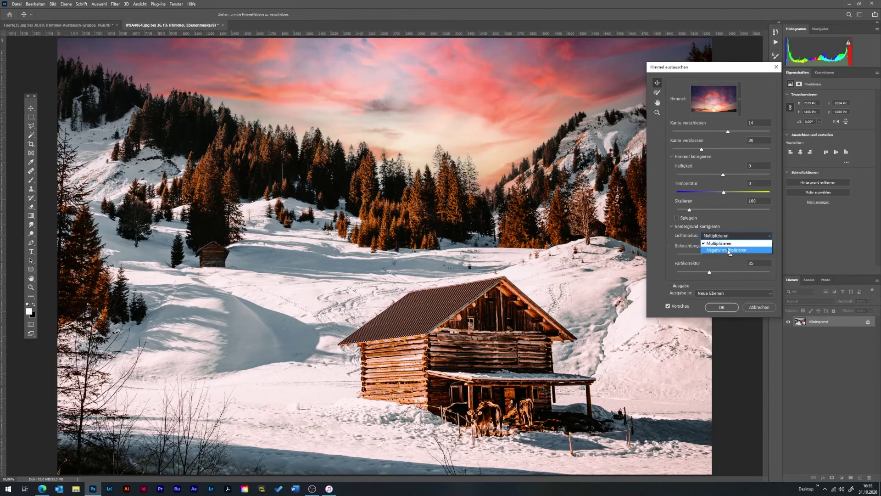
left_click(730, 251)
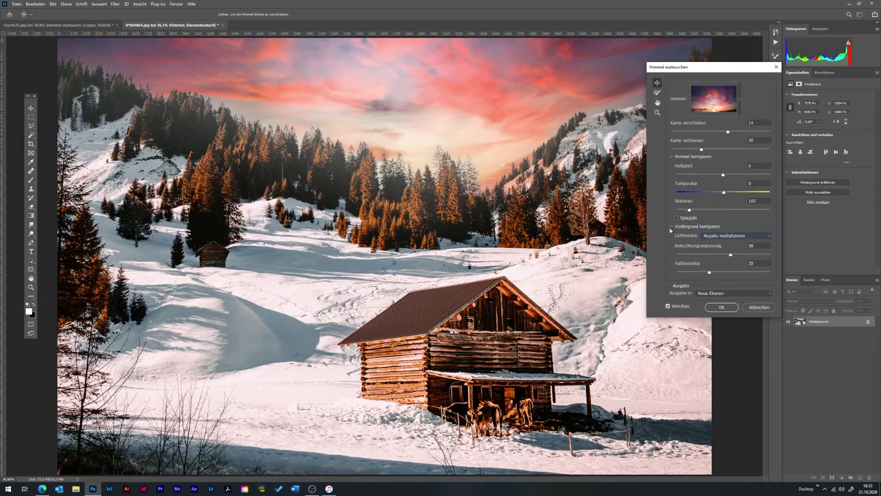
left_click(758, 236)
left_click(723, 243)
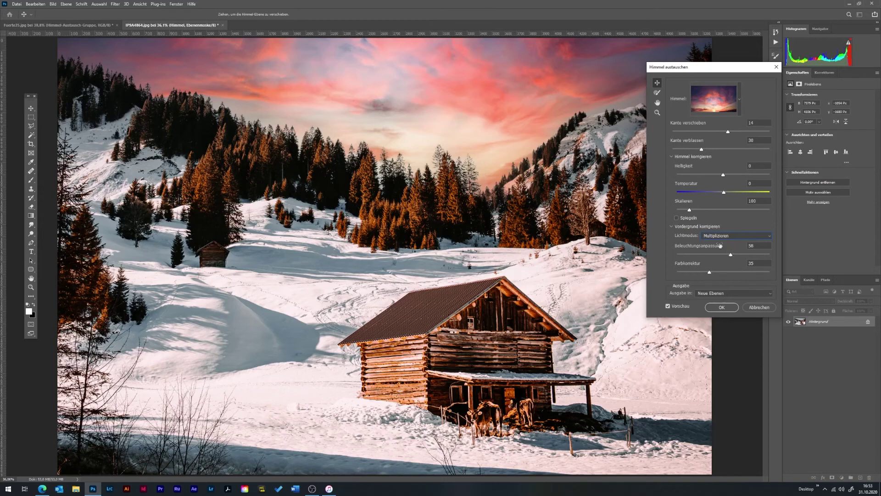
key("Down")
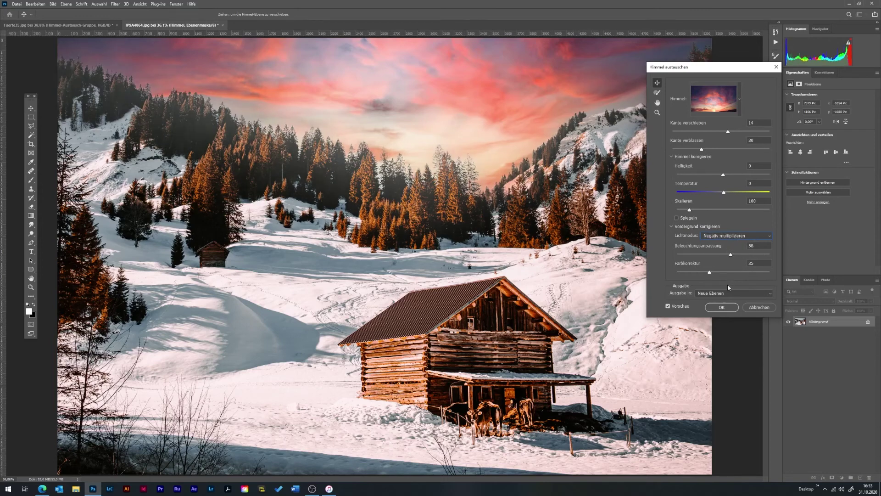
left_click(727, 237)
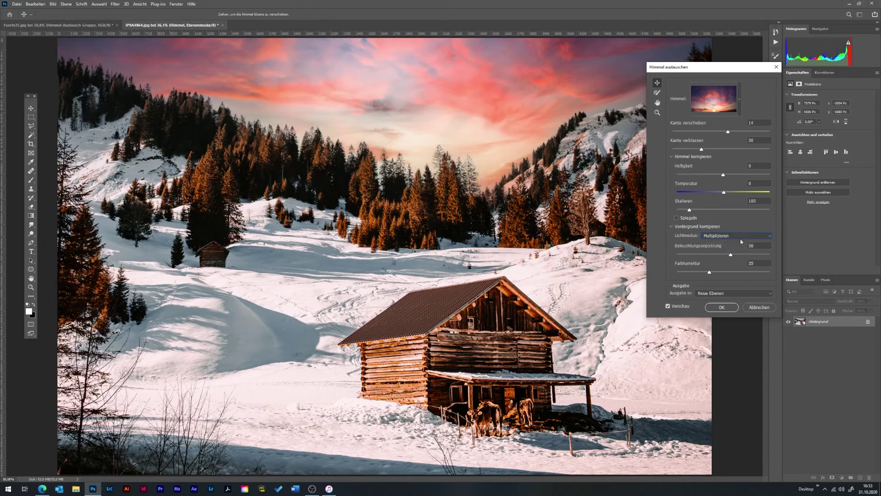
Step: Apply the pink sunset sky replacement and toggle its visibility to compare with the original
left_click(722, 308)
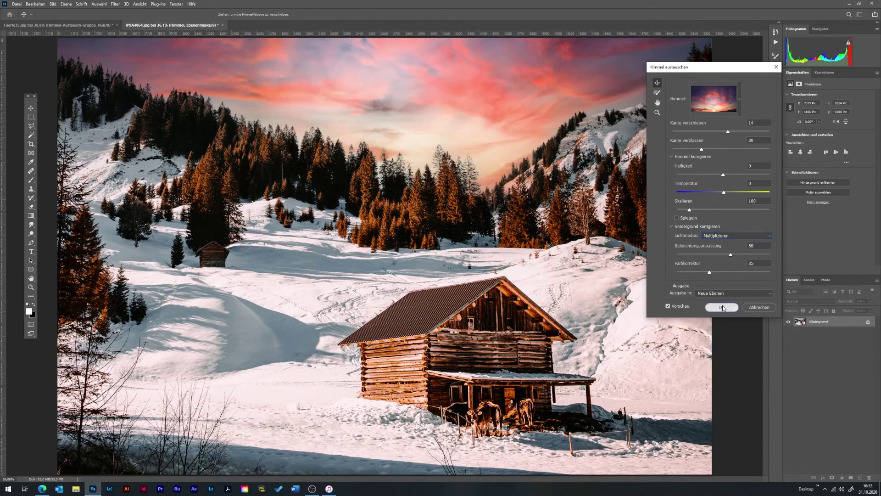
left_click(789, 320)
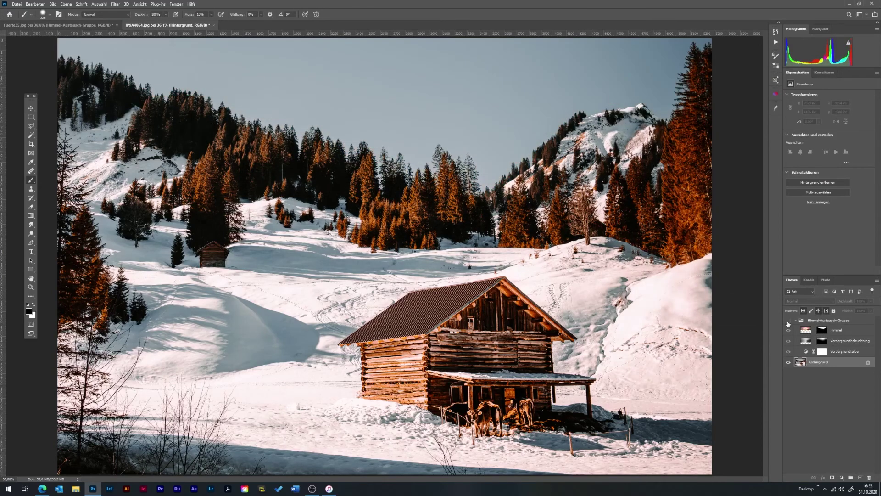
left_click(788, 320)
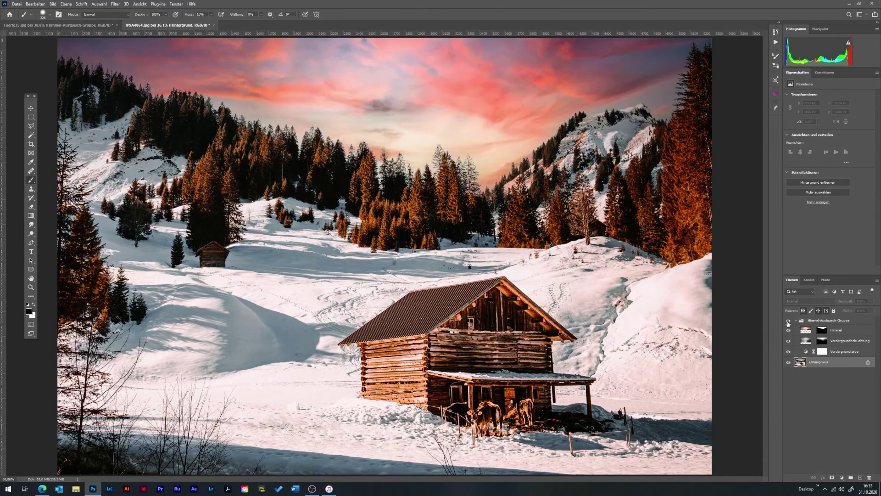
left_click(788, 321)
Step: Zoom into the cabin scene and compare the new sky against the original again
scroll(550, 153, "up", 1)
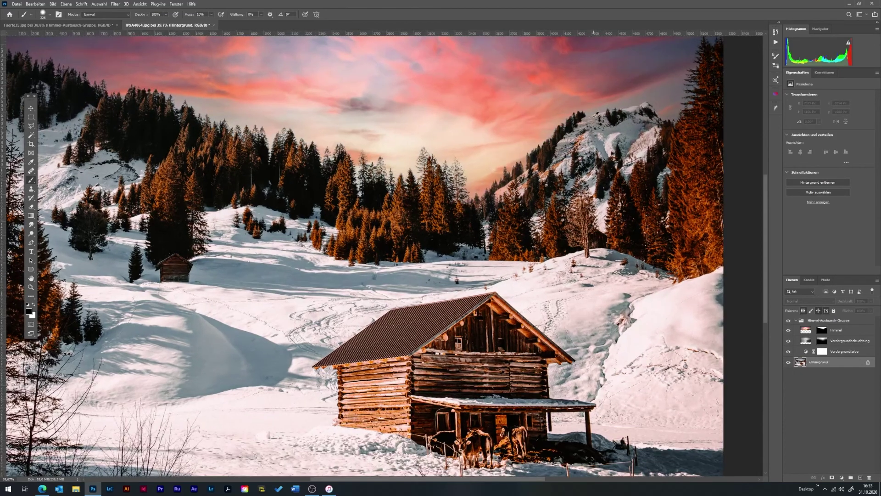
scroll(551, 154, "up", 1)
scroll(550, 154, "up", 1)
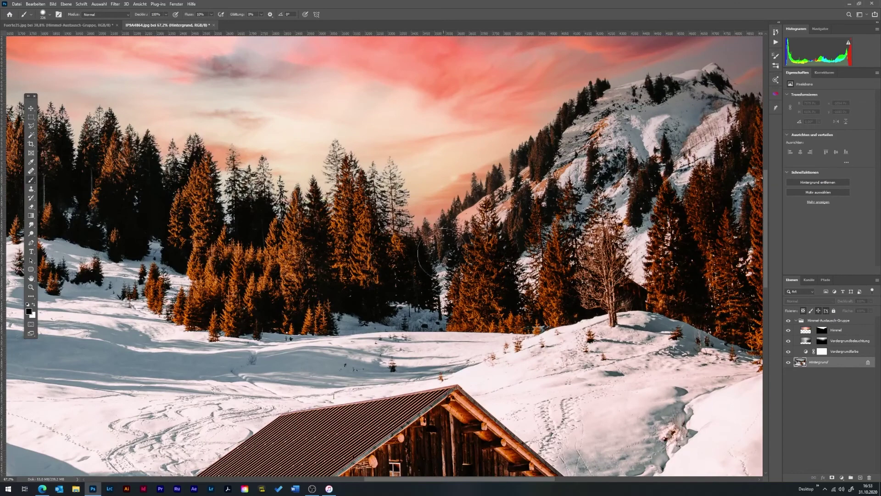
scroll(401, 253, "down", 2)
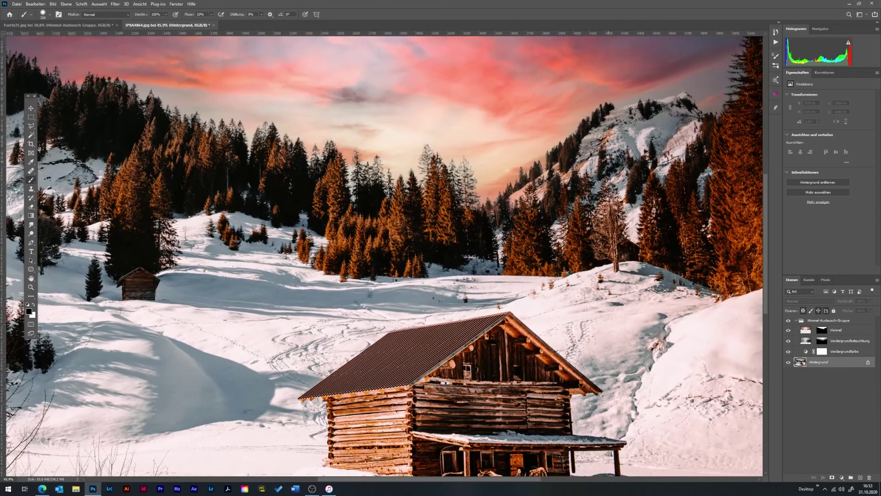
left_click_drag(402, 238, 405, 249)
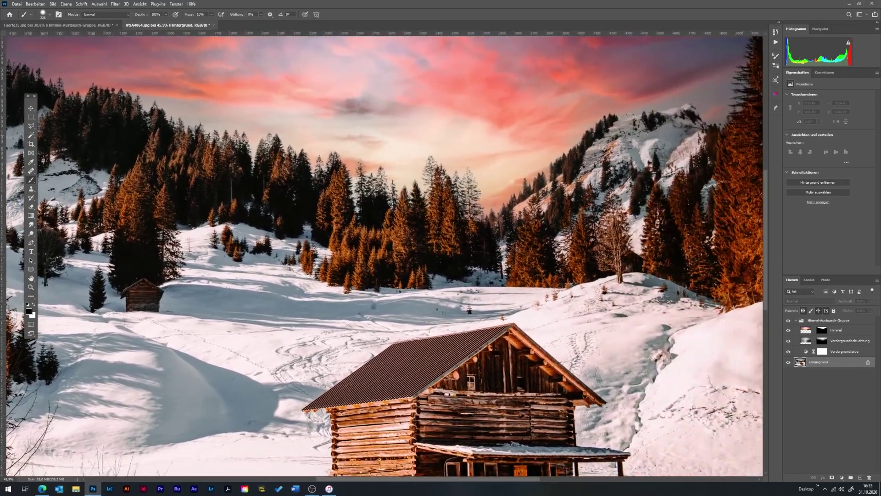
left_click(786, 323)
left_click(786, 322)
scroll(621, 239, "down", 2)
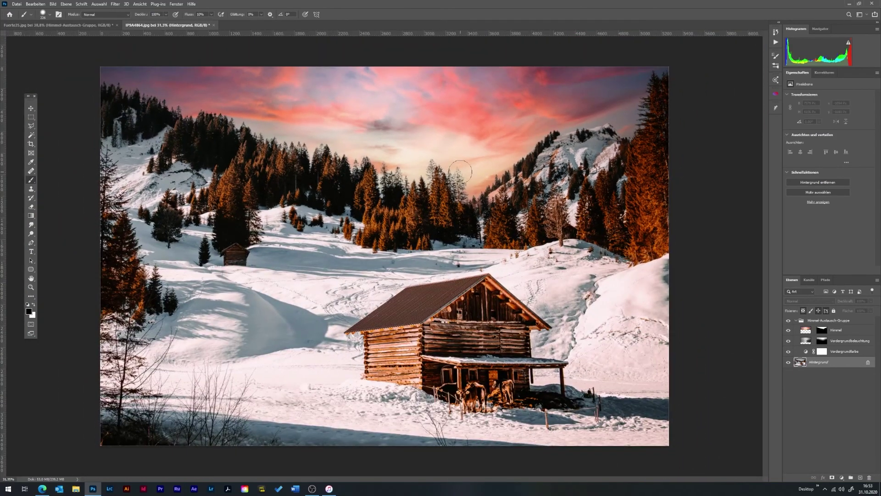
left_click(798, 320)
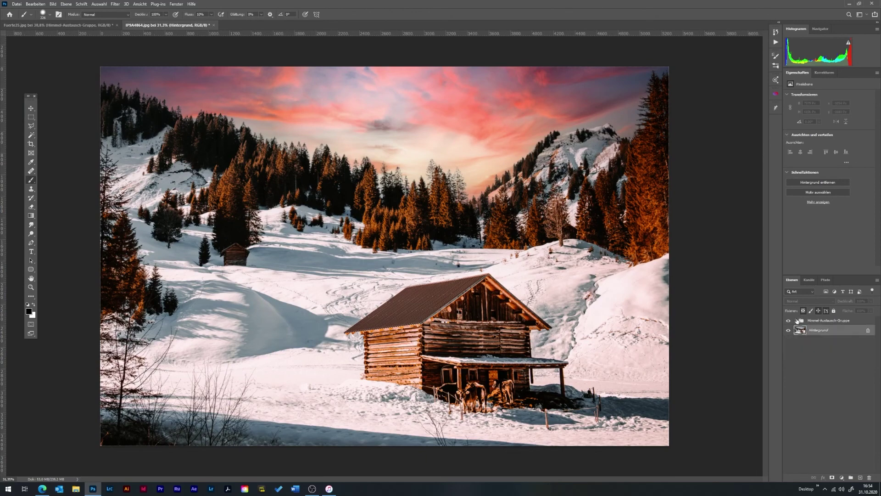